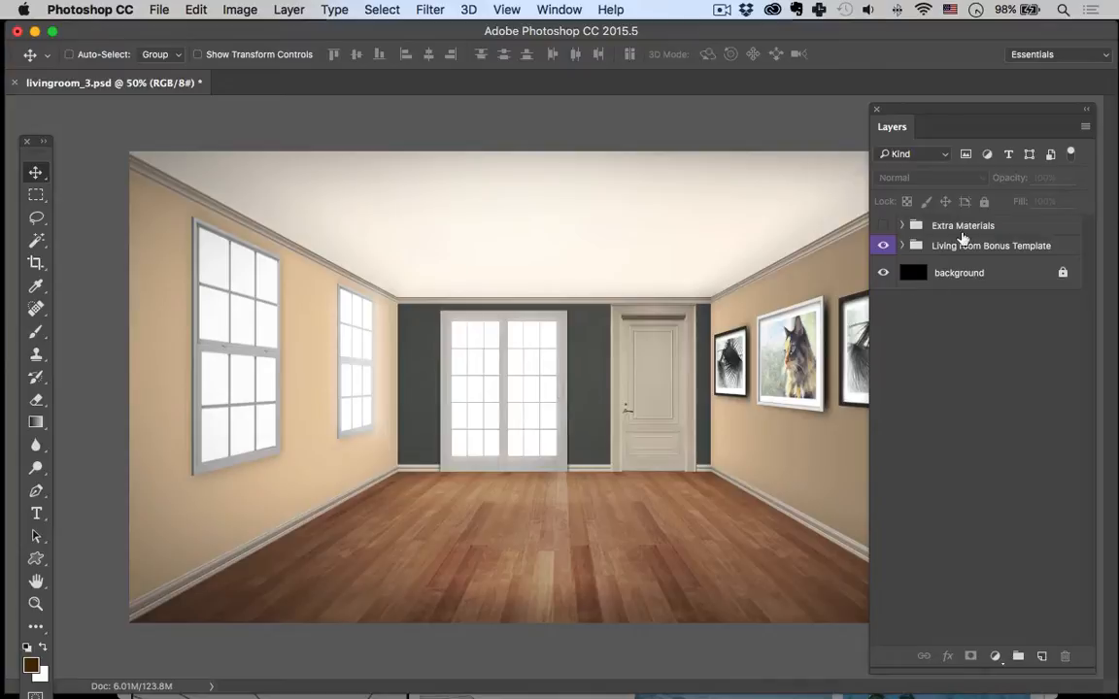
Step: Open the contents of the bgwall smart object from the Backwall group inside walls in the Living room Bonus Template
left_click(962, 241)
left_click(901, 245)
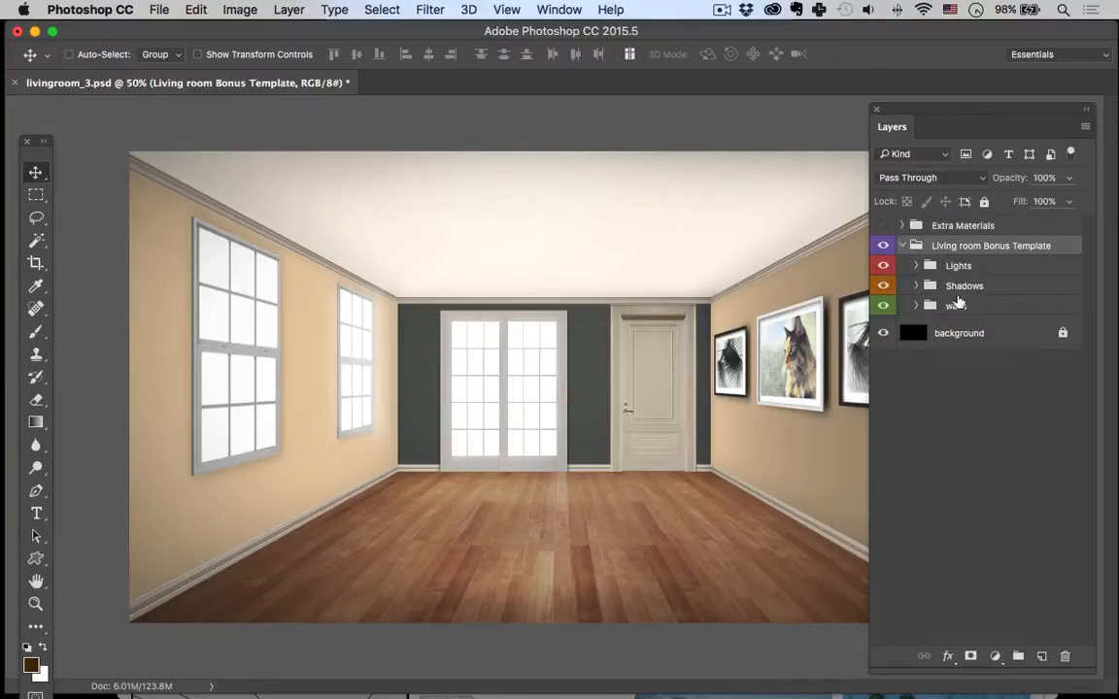
left_click(956, 305)
left_click(915, 306)
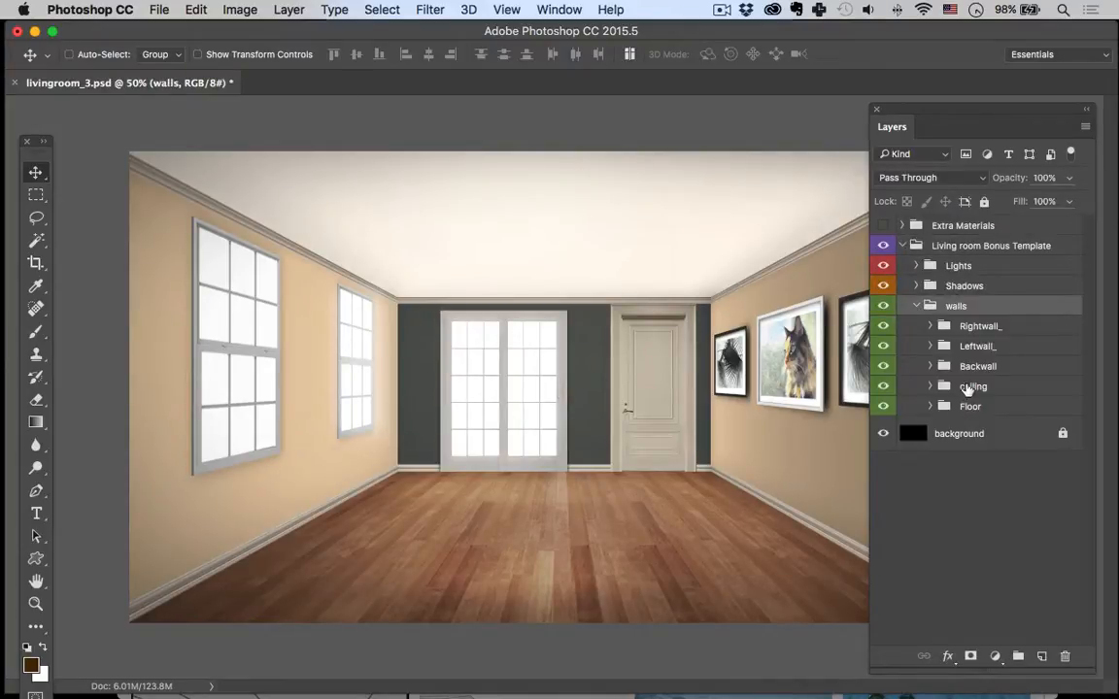
left_click(962, 365)
left_click(930, 367)
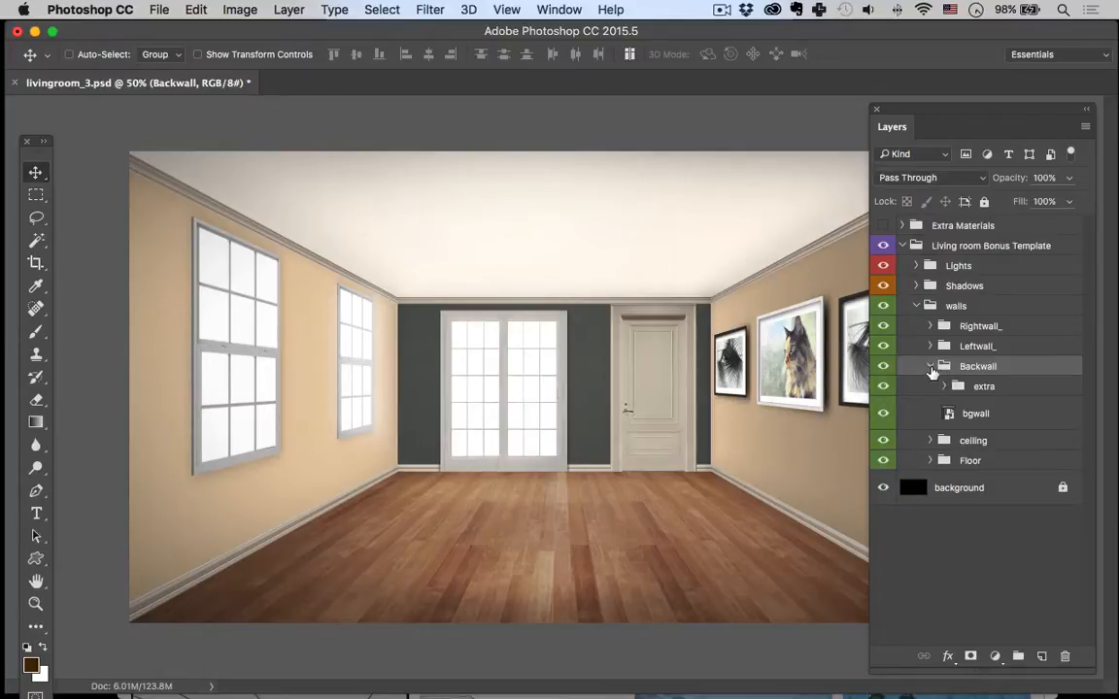
left_click(951, 413)
double_click(949, 412)
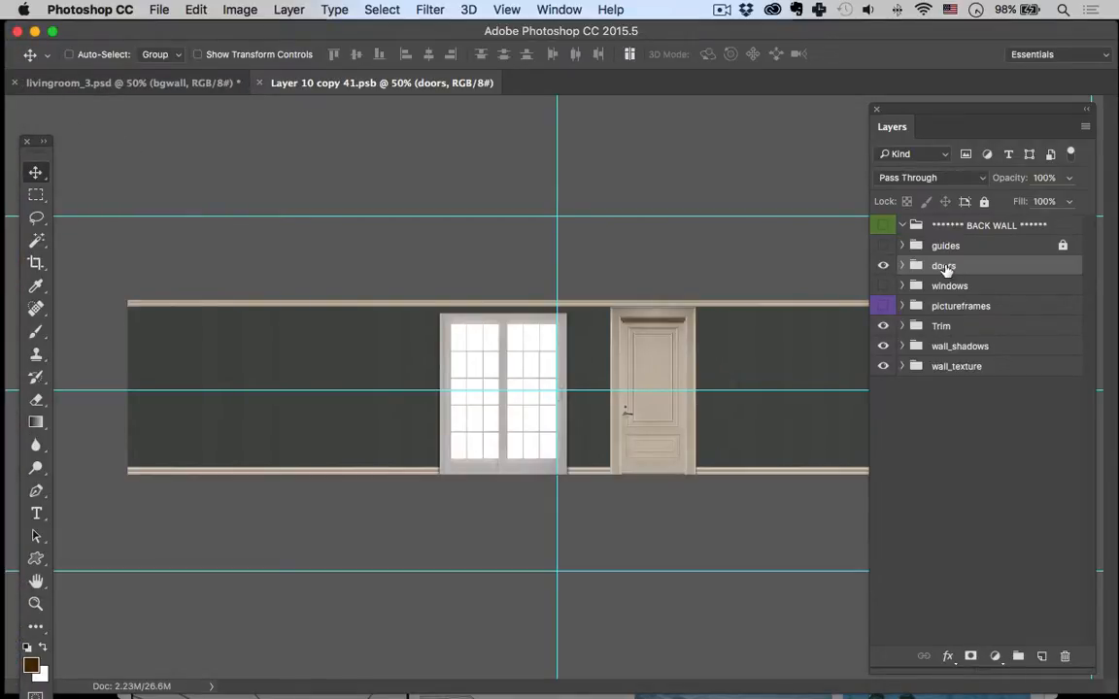
Step: Expand the doors group and its slidingglassdoor subgroup to reach the sliding glass door's layers
left_click(901, 265)
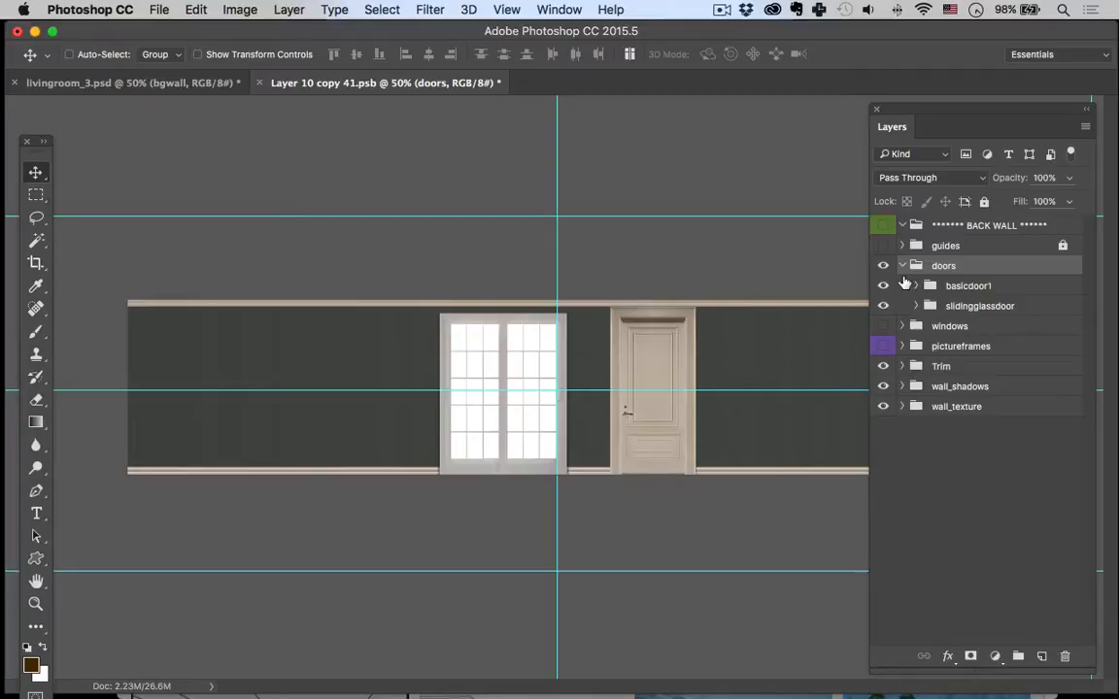
left_click(537, 376)
key("super+equal")
key("super+equal")
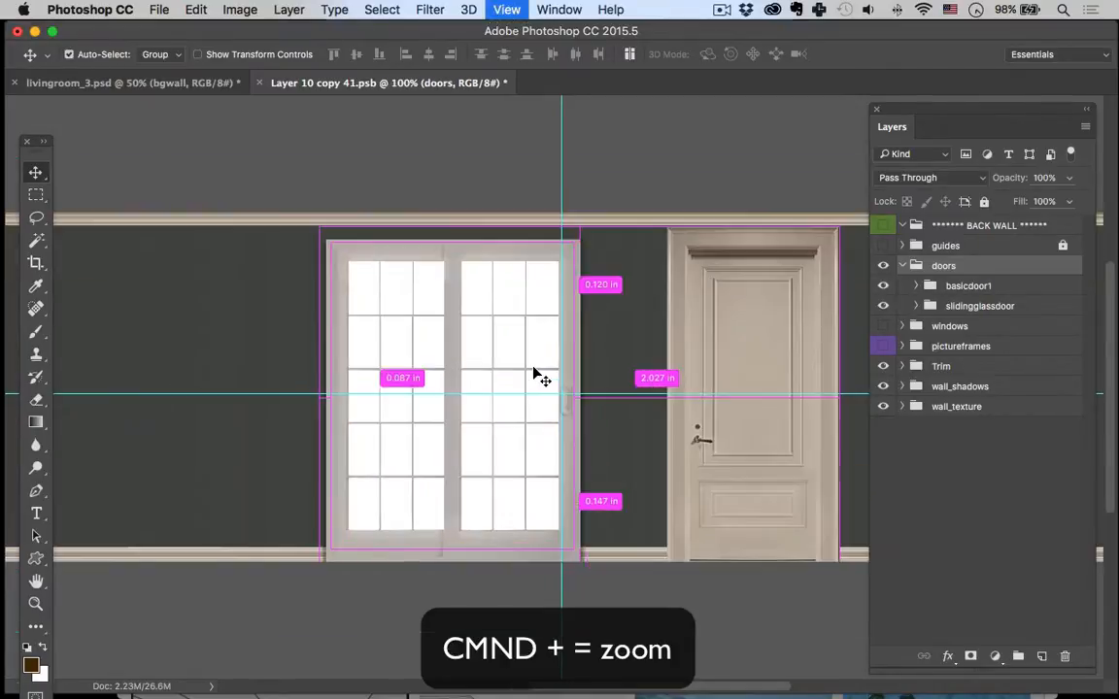
left_click(917, 306)
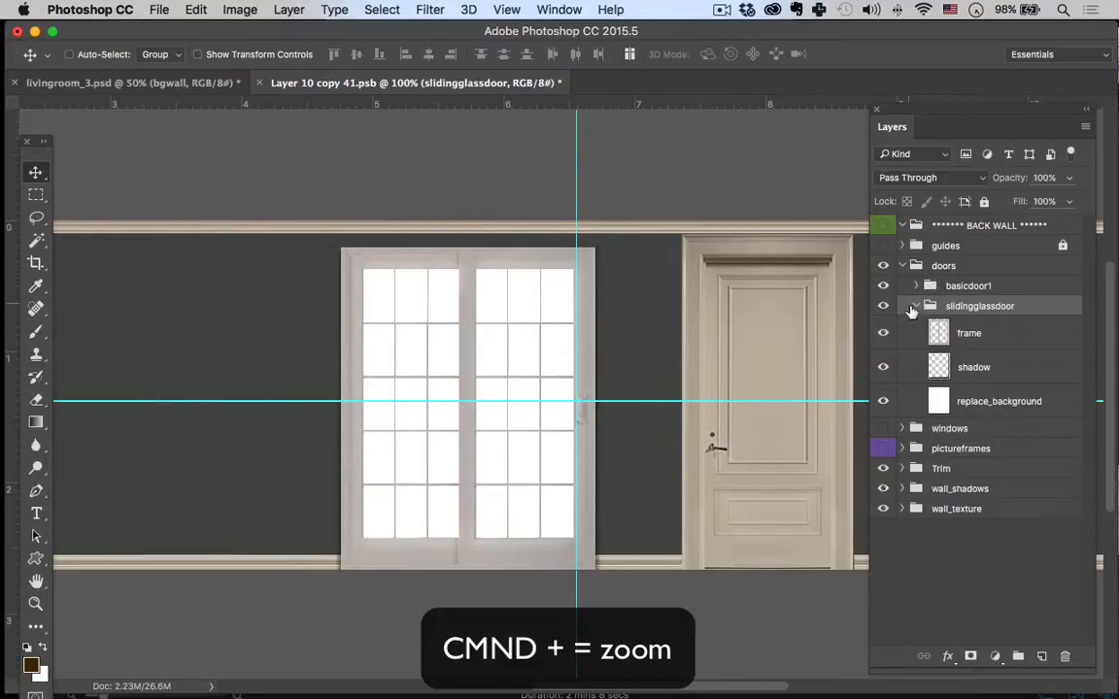
Step: Toggle the replace_background layer's visibility to check which area behind the glass it fills, leaving it visible
left_click(884, 404)
left_click(884, 405)
left_click(884, 405)
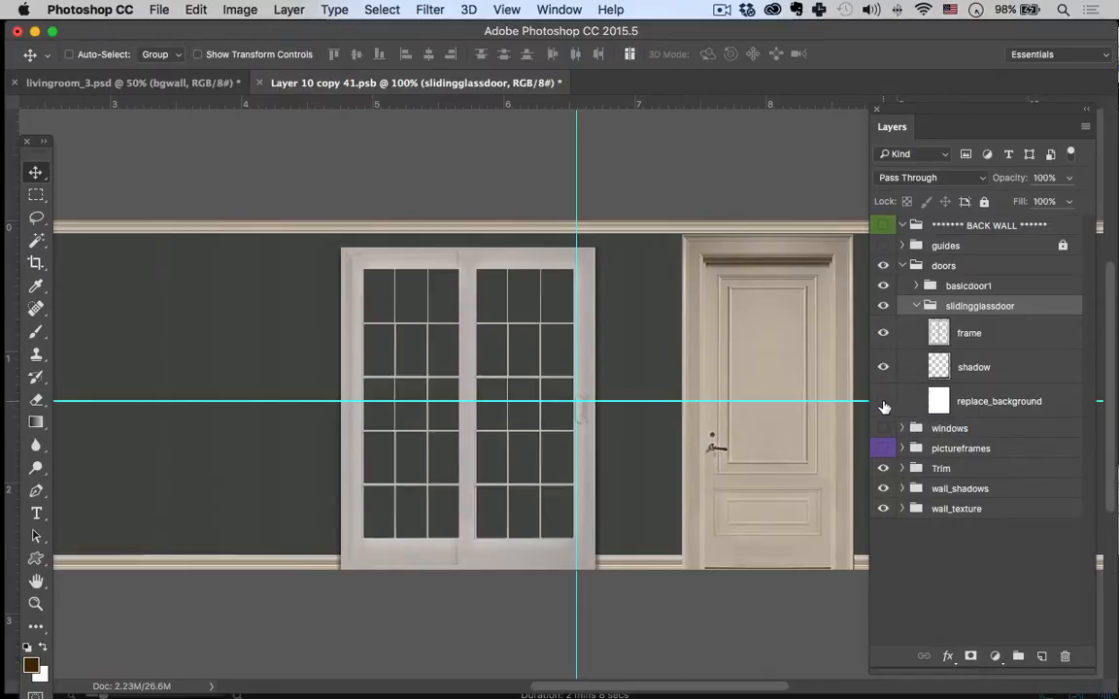
left_click(884, 404)
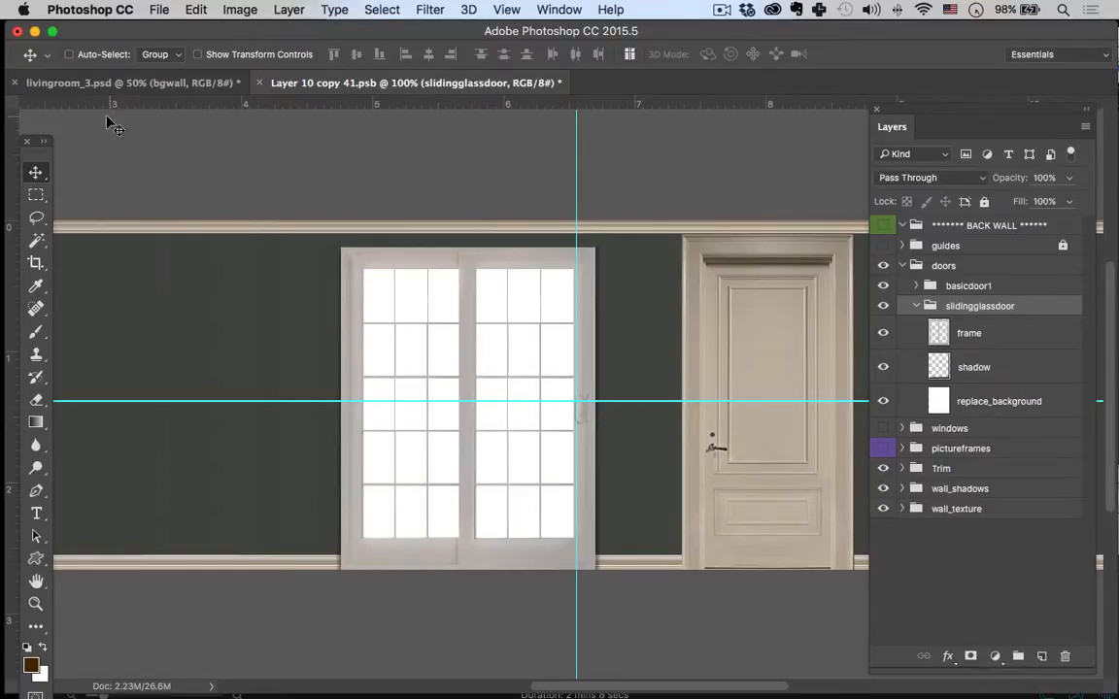
Step: Switch to Google Chrome and bring the autumn forest path photo from the image results into the back wall document
left_click(15, 233)
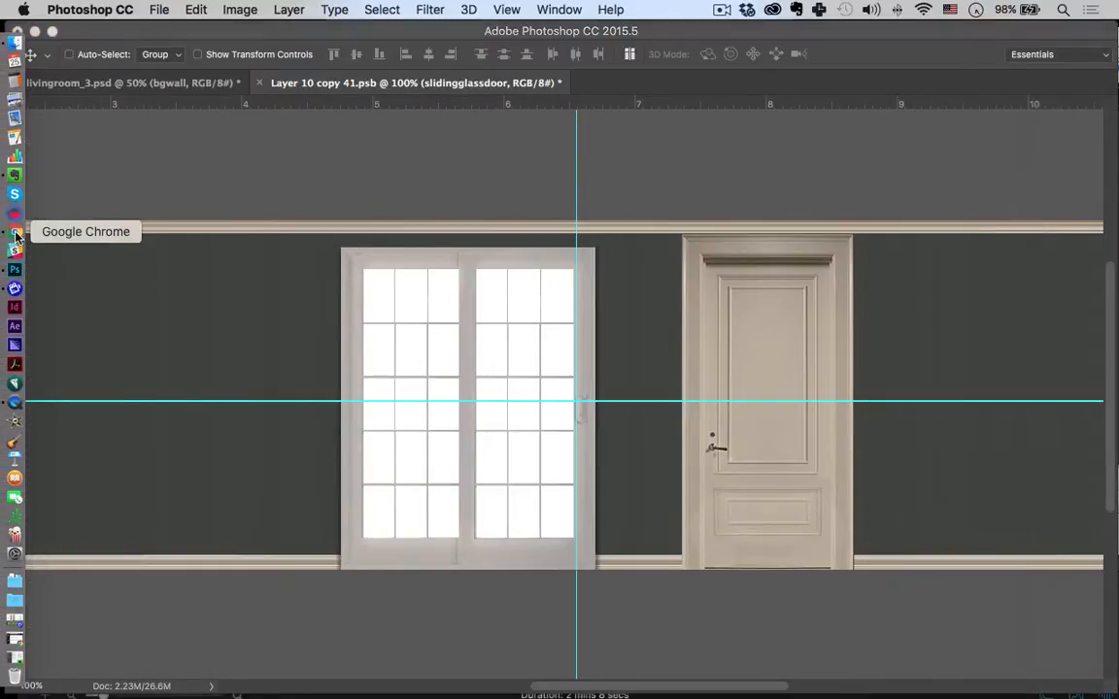
left_click_drag(705, 41, 896, 41)
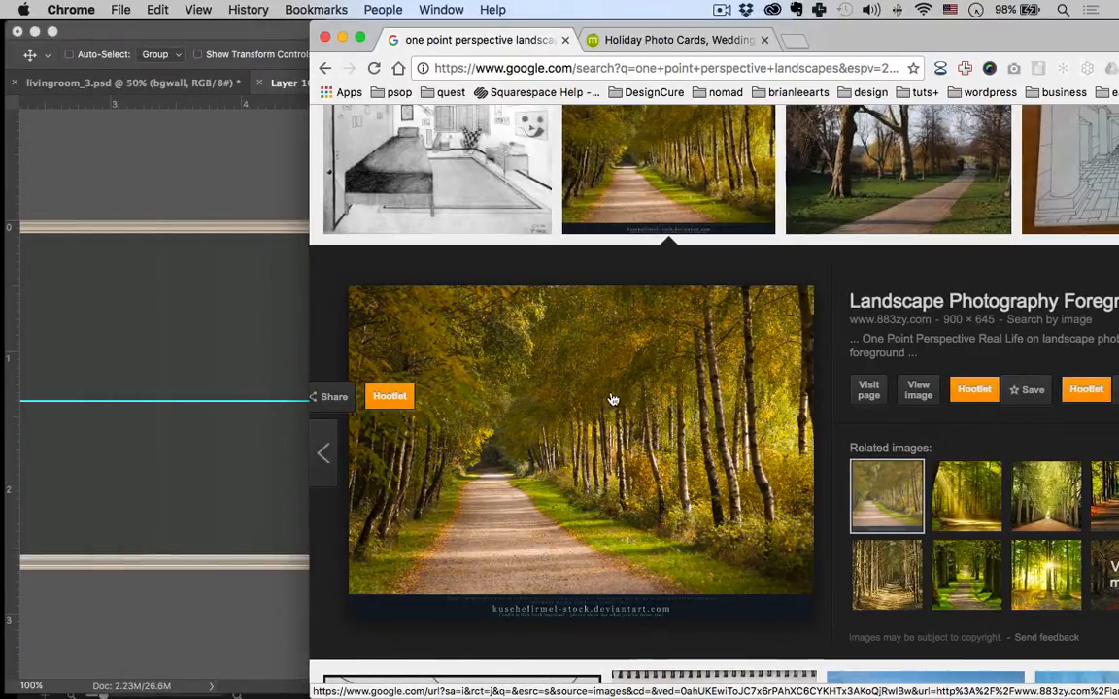
left_click_drag(847, 38, 991, 39)
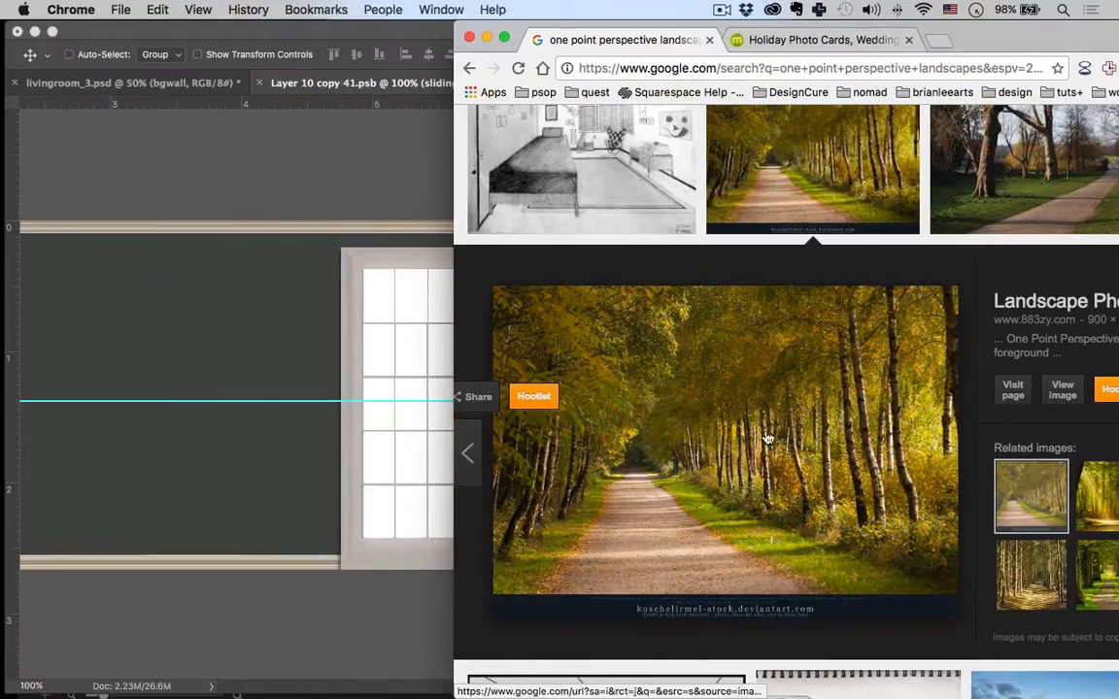
left_click_drag(762, 439, 366, 387)
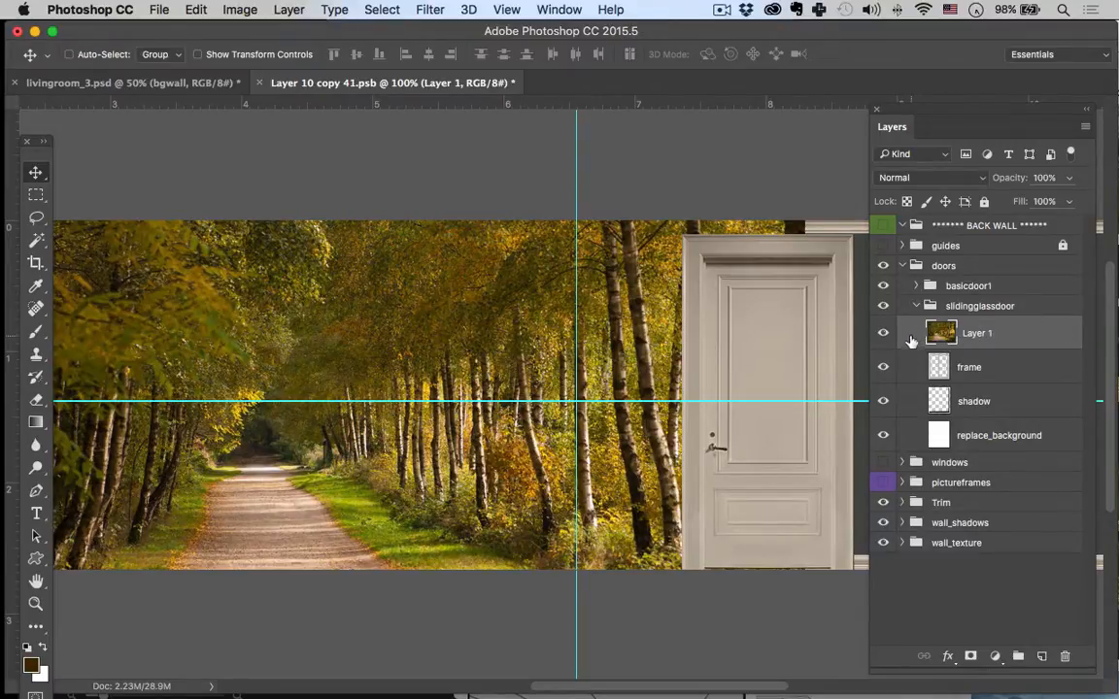
Step: Scale the forest path photo to about 57% with Free Transform and position it over the sliding glass door
key("super")
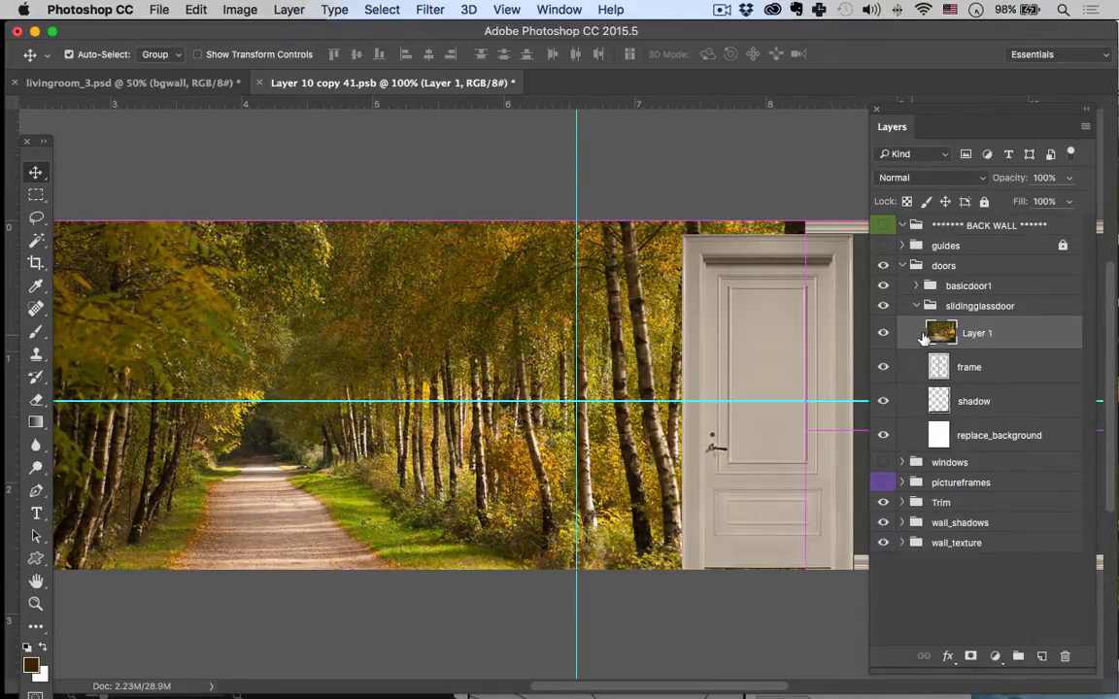
key("super+t")
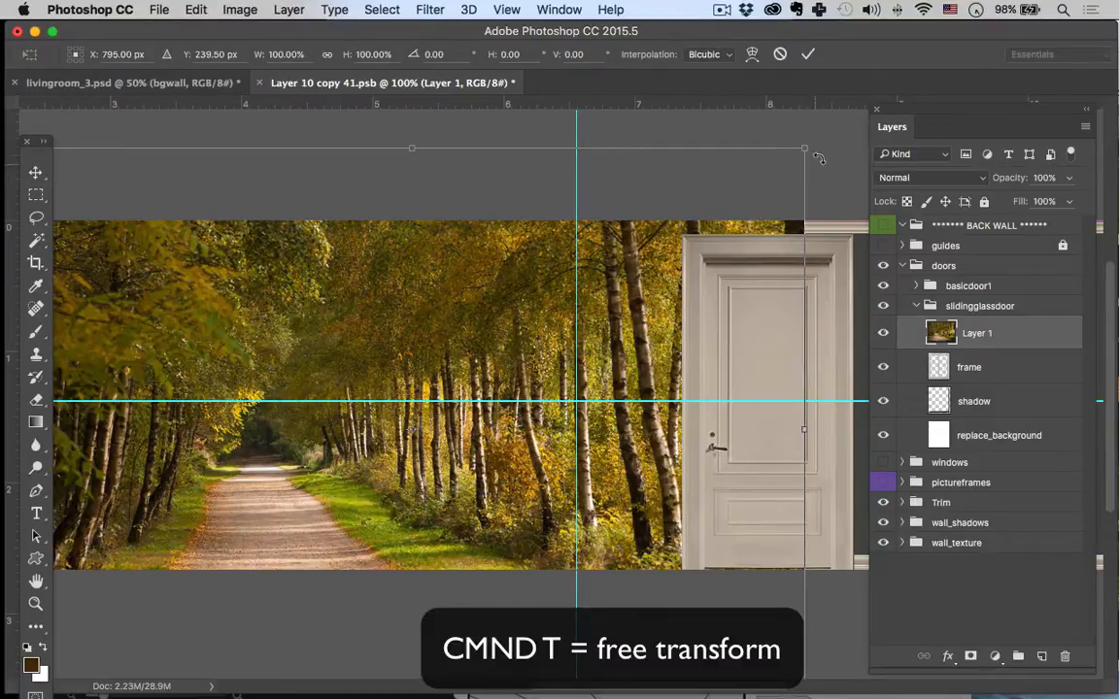
left_click_drag(807, 151, 603, 229)
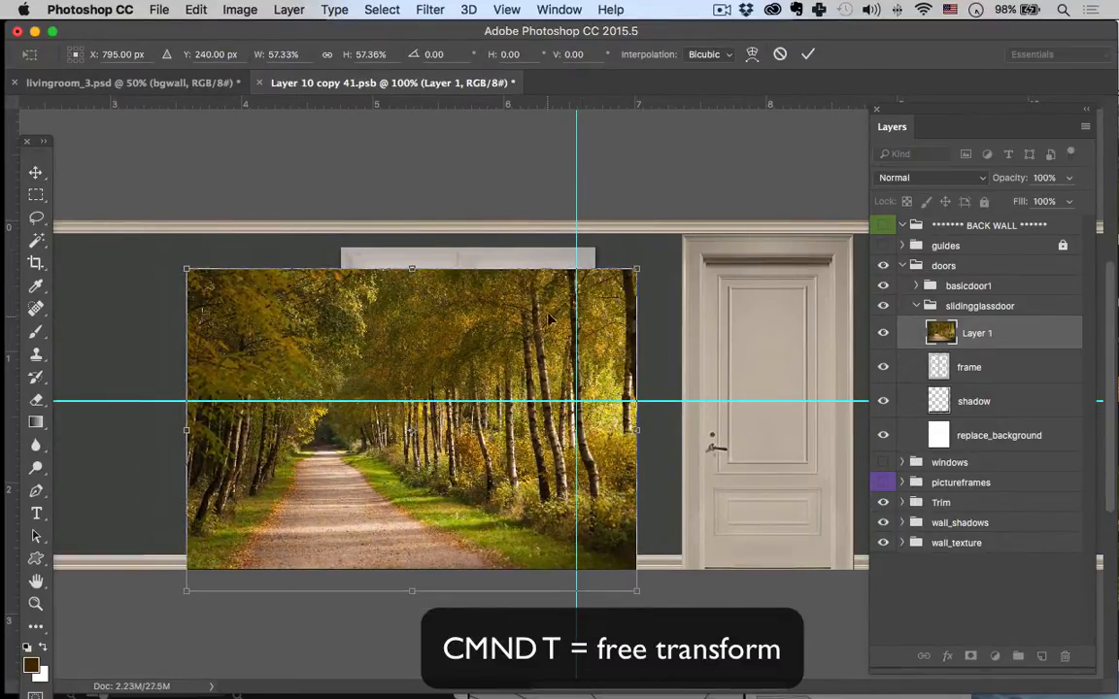
left_click_drag(555, 318, 666, 295)
key("Return")
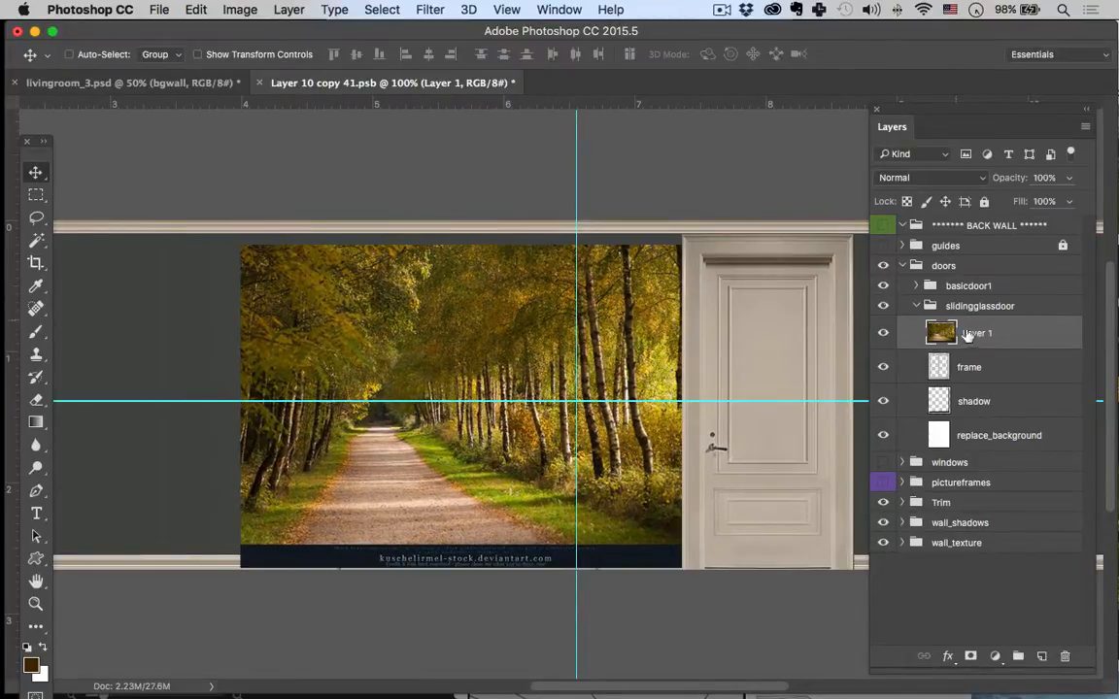
Step: Move the forest photo layer directly above replace_background and clip it to that layer
left_click_drag(978, 334, 987, 427)
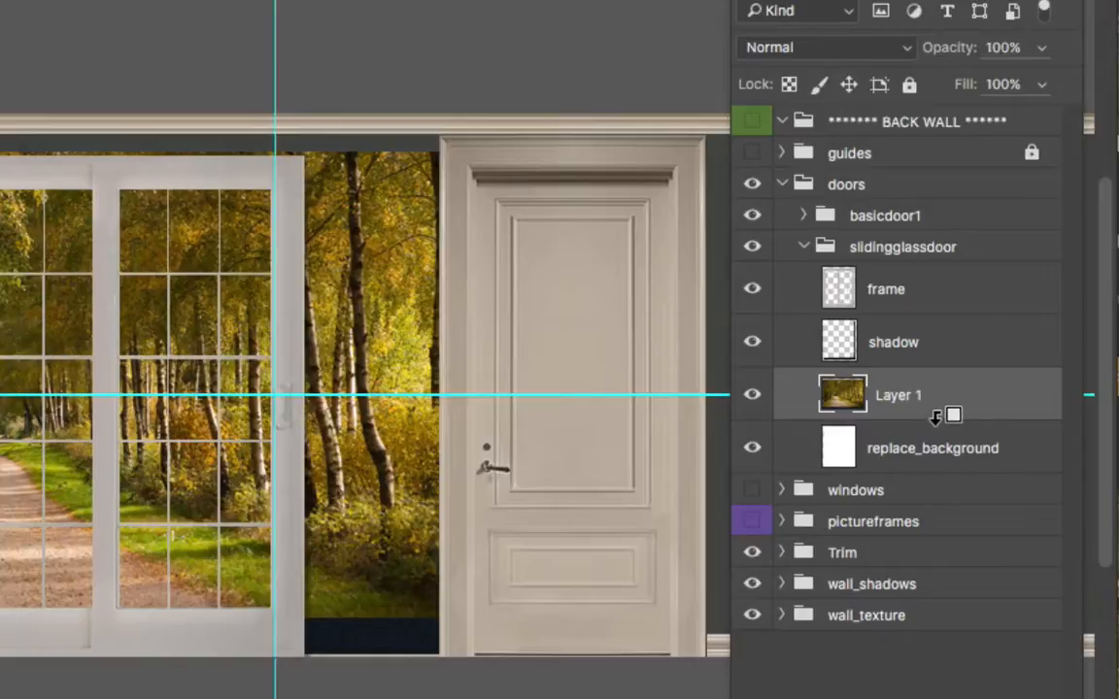
left_click(934, 418, "alt")
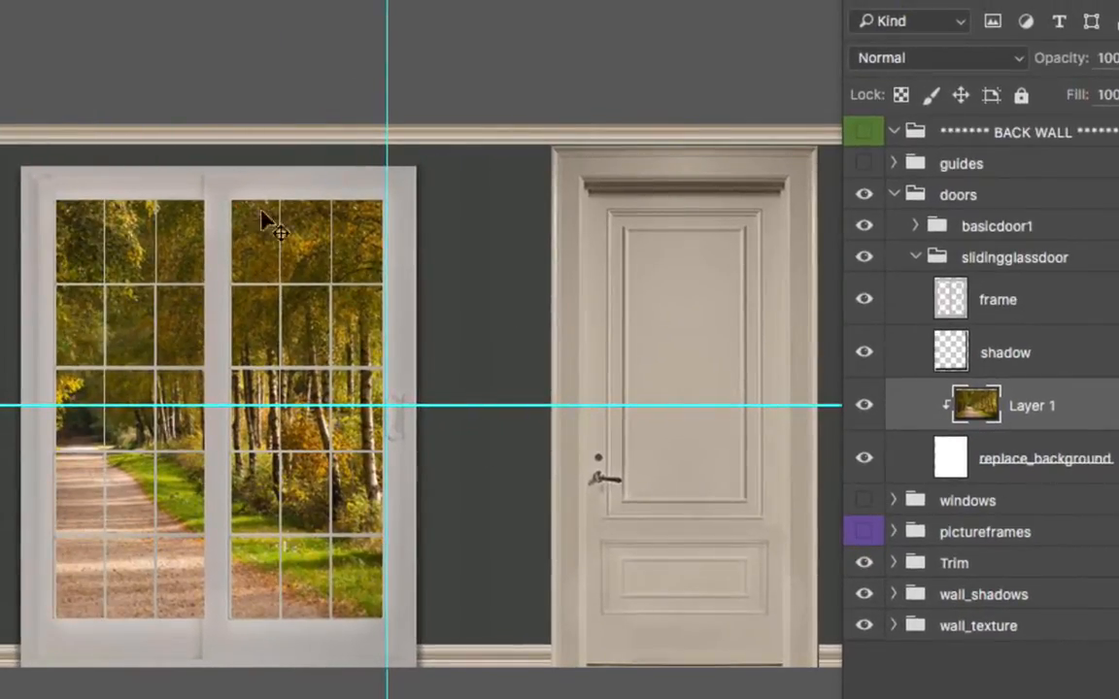
left_click(1006, 457)
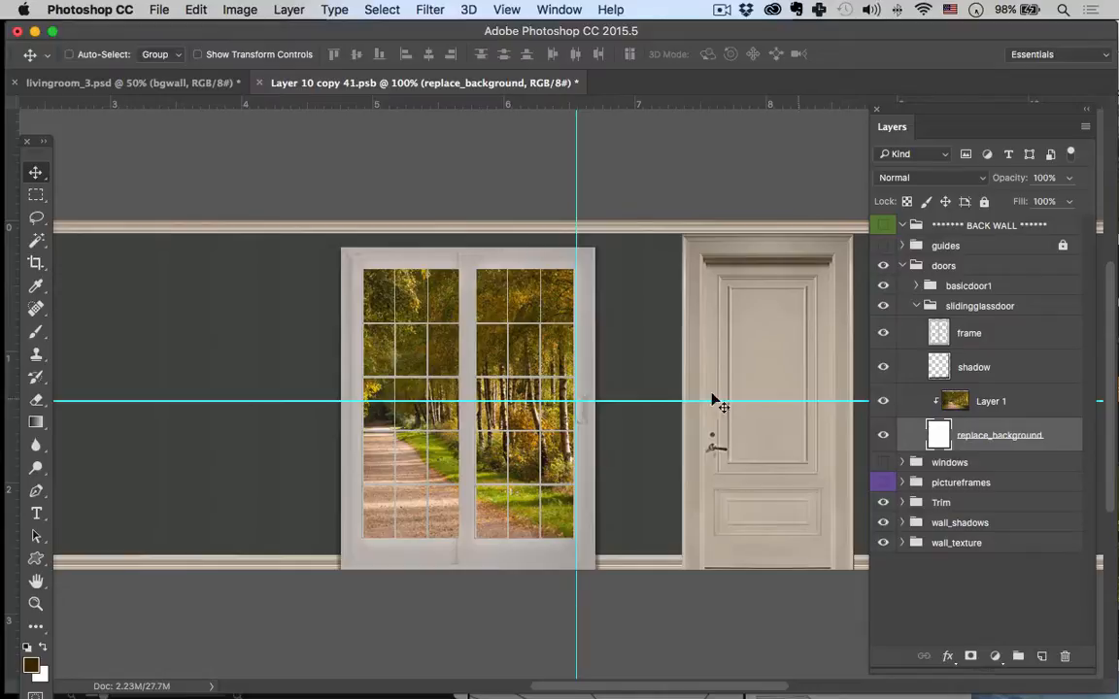
Step: Reposition and enlarge the clipped forest photo so it fills the door's glass with the path in the right-hand pane
left_click(979, 407)
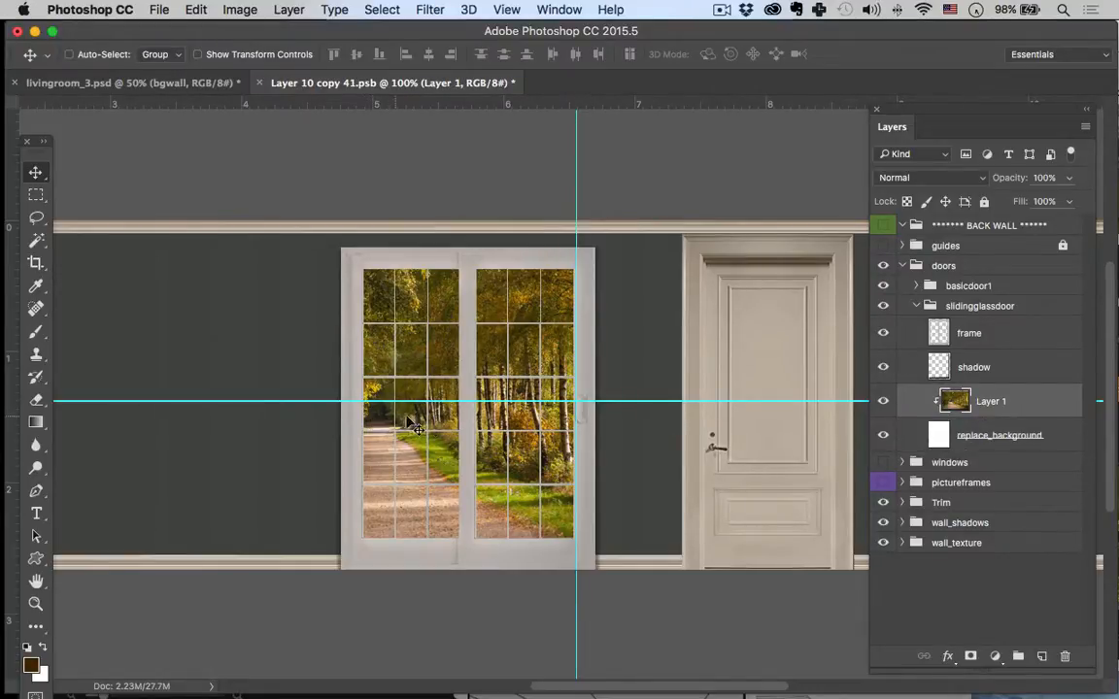
left_click_drag(479, 442, 553, 442)
key("super+t")
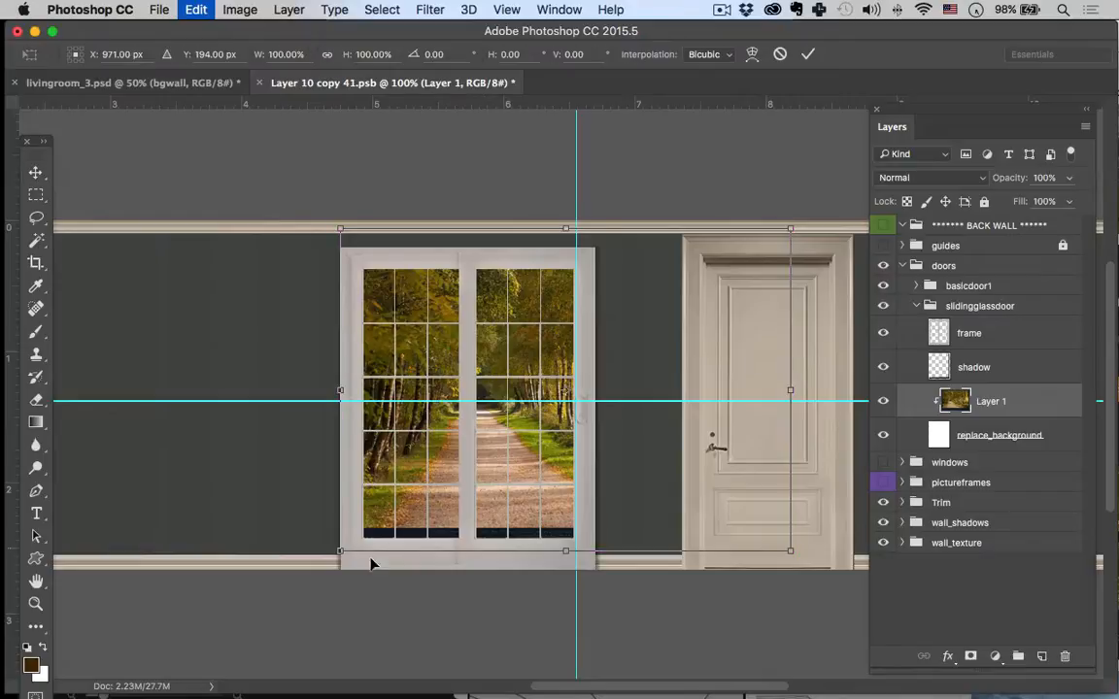
left_click_drag(342, 550, 300, 579)
key("Return")
left_click_drag(542, 491, 569, 488)
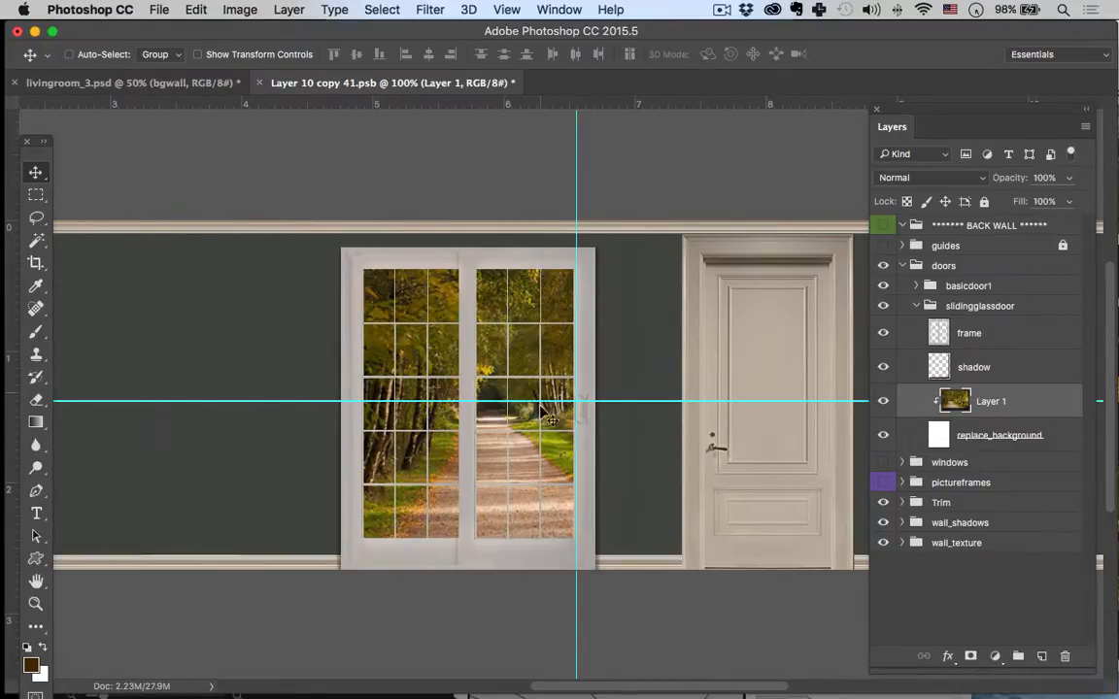
Step: Lower the forest photo layer's opacity to 82% and save the back wall smart object
key("z")
left_click(529, 469, "alt")
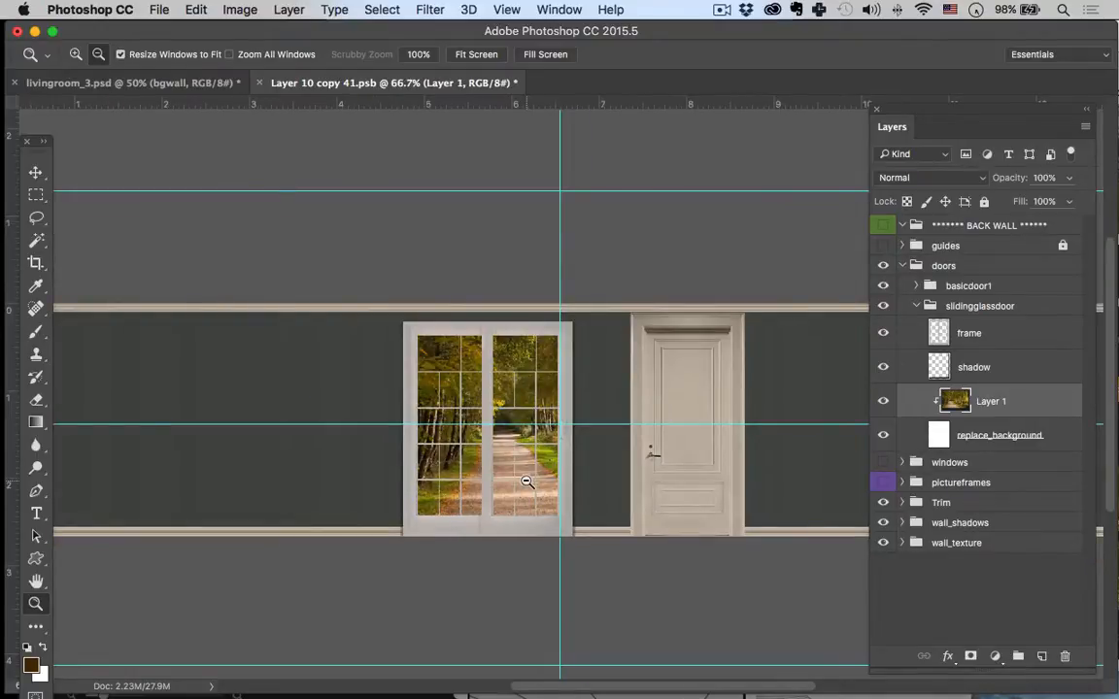
left_click(526, 482, "alt")
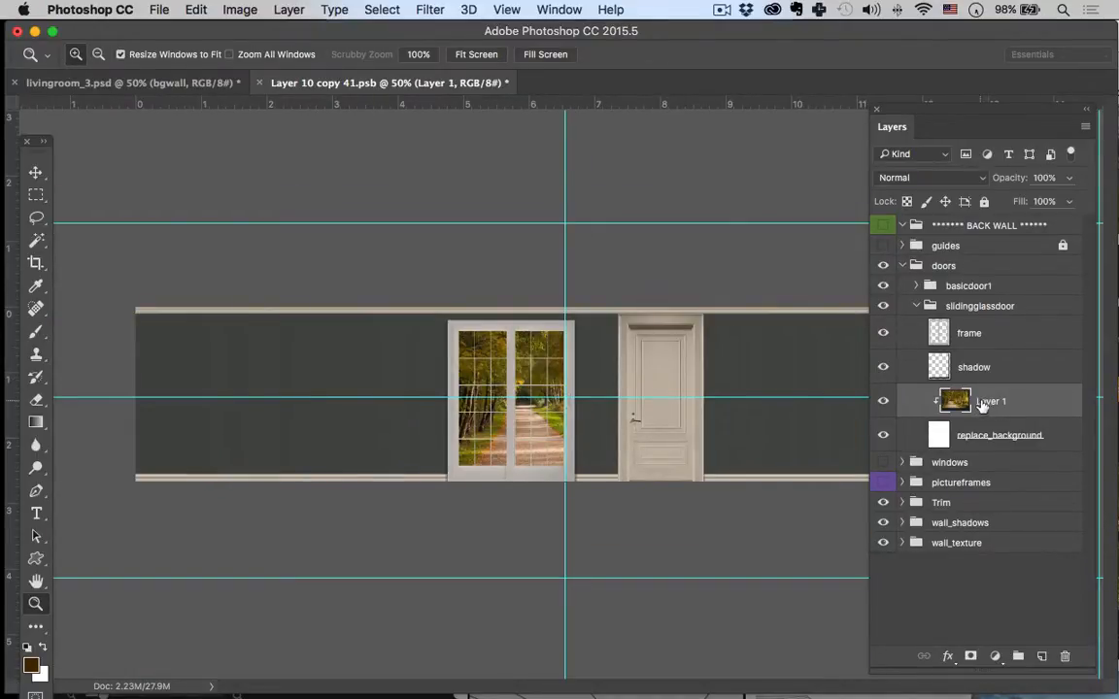
left_click(1070, 179)
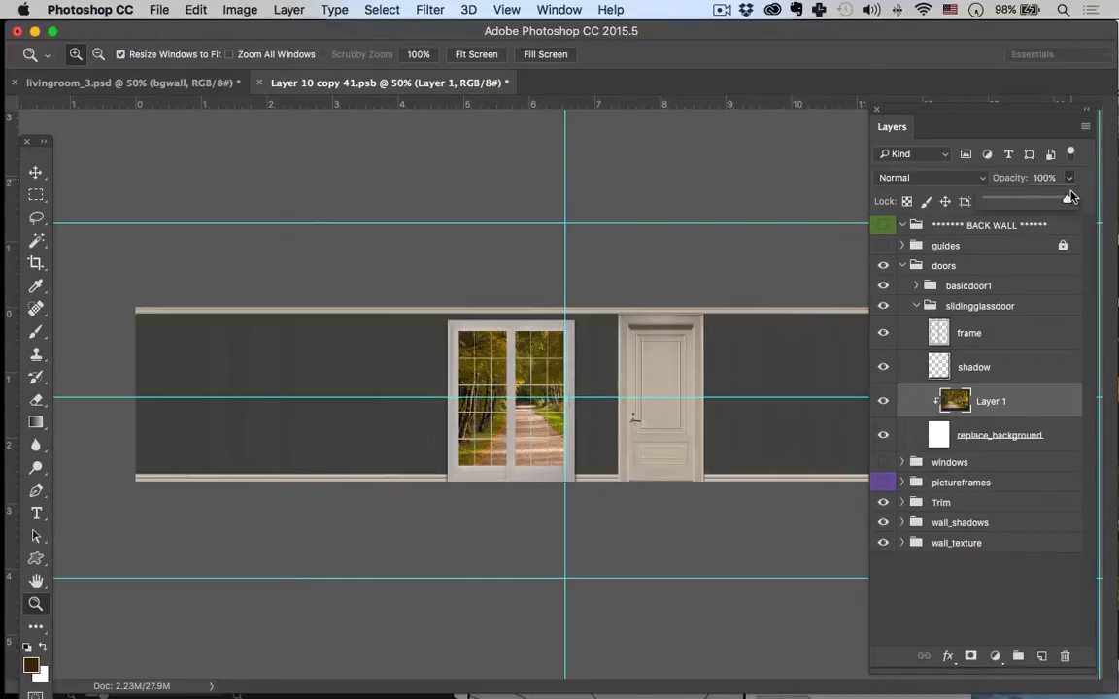
left_click_drag(1068, 202, 1055, 202)
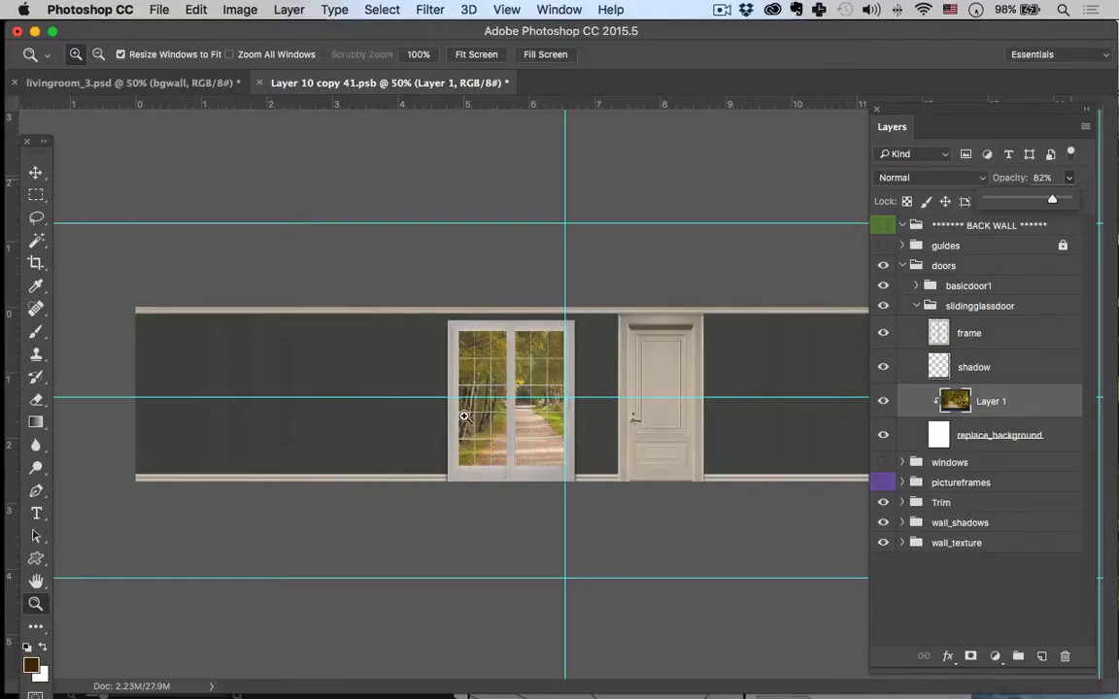
key("super+s")
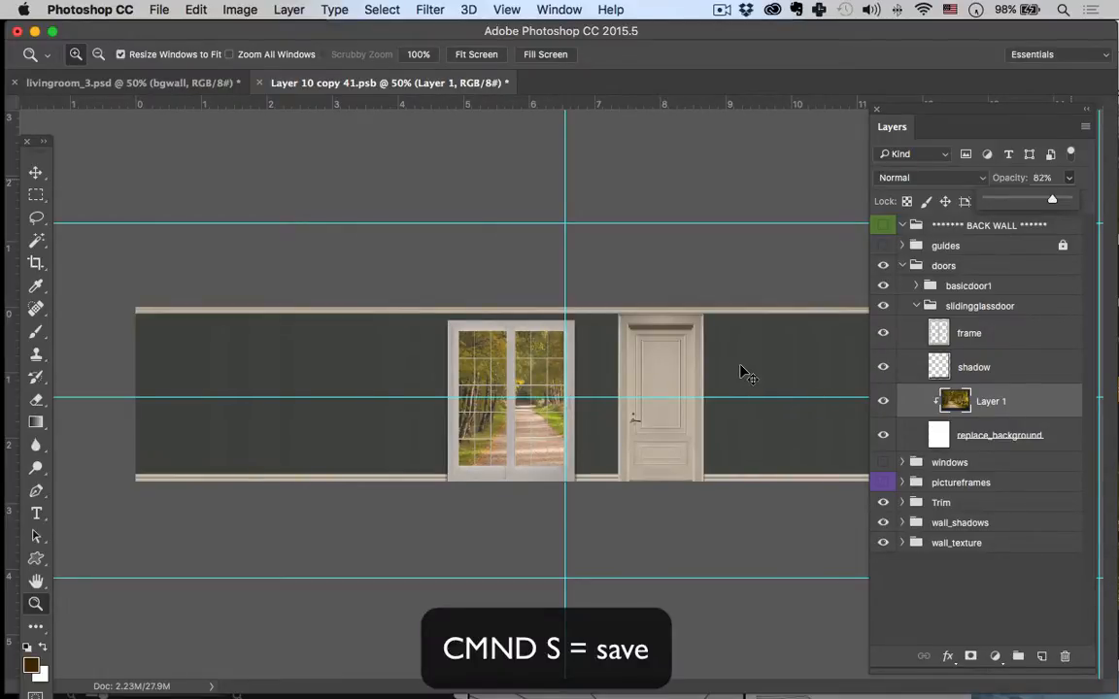
Step: Return to livingroom_3.psd and check the room against the Extra Materials perspective guides, hiding that group again
left_click(191, 86)
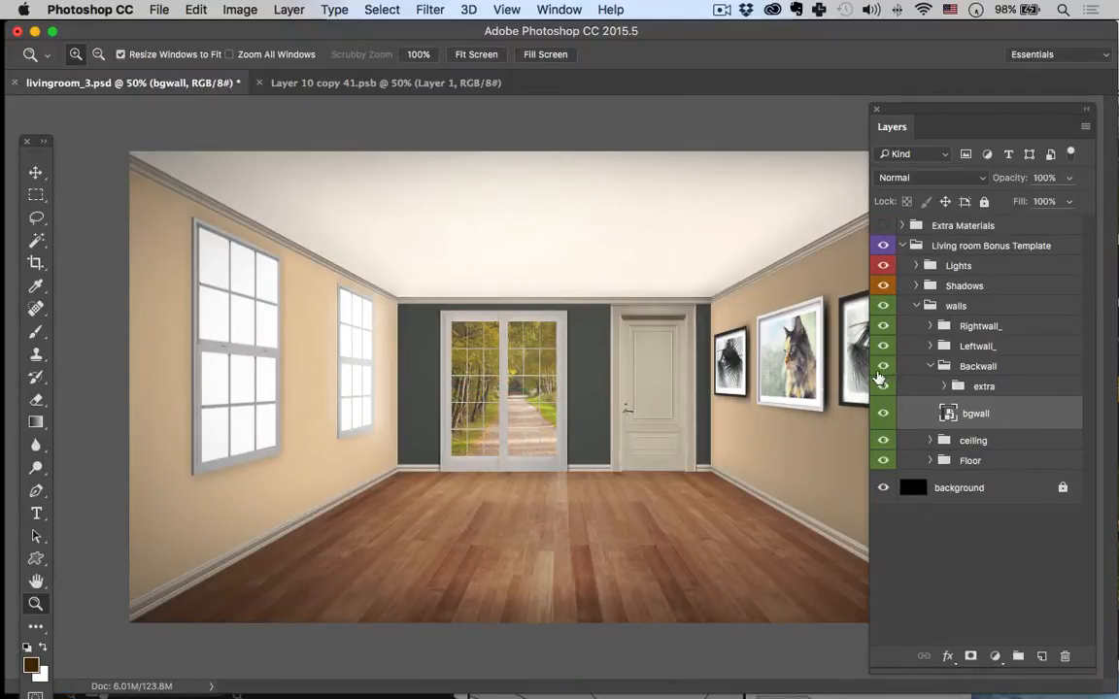
left_click(903, 226)
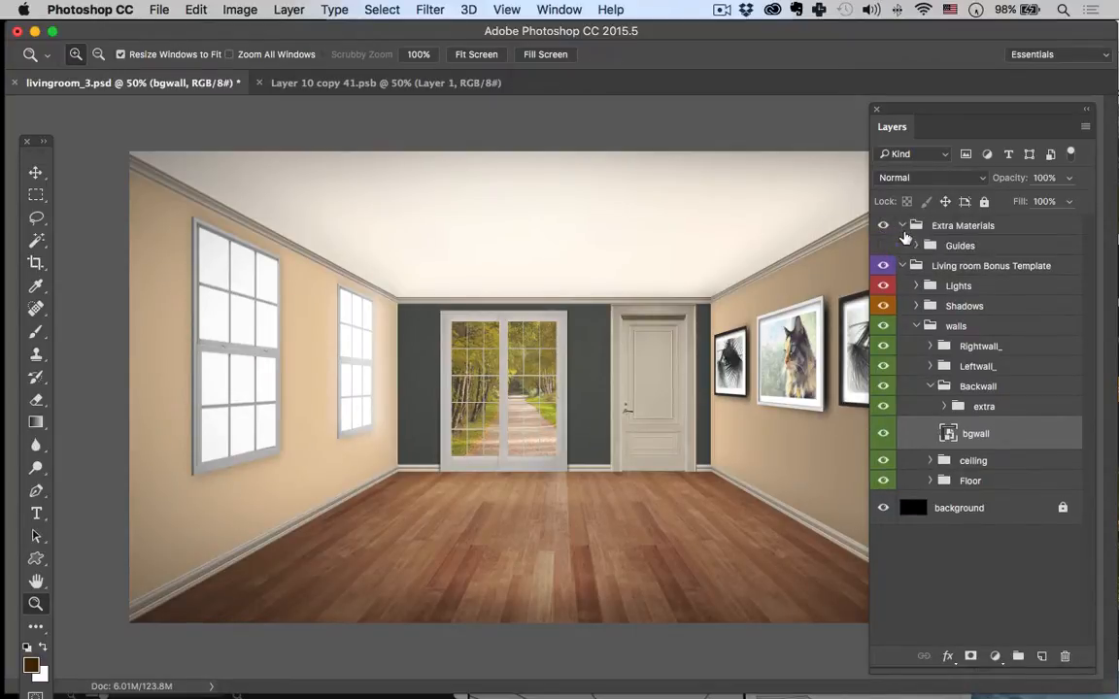
left_click(883, 246)
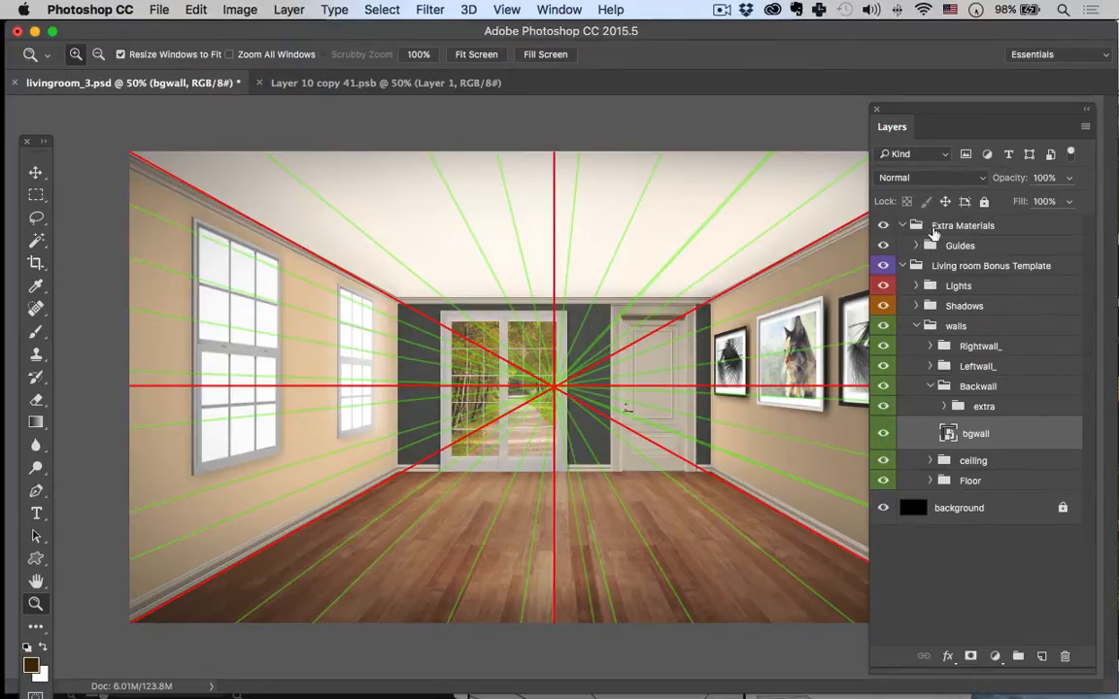
left_click(927, 244)
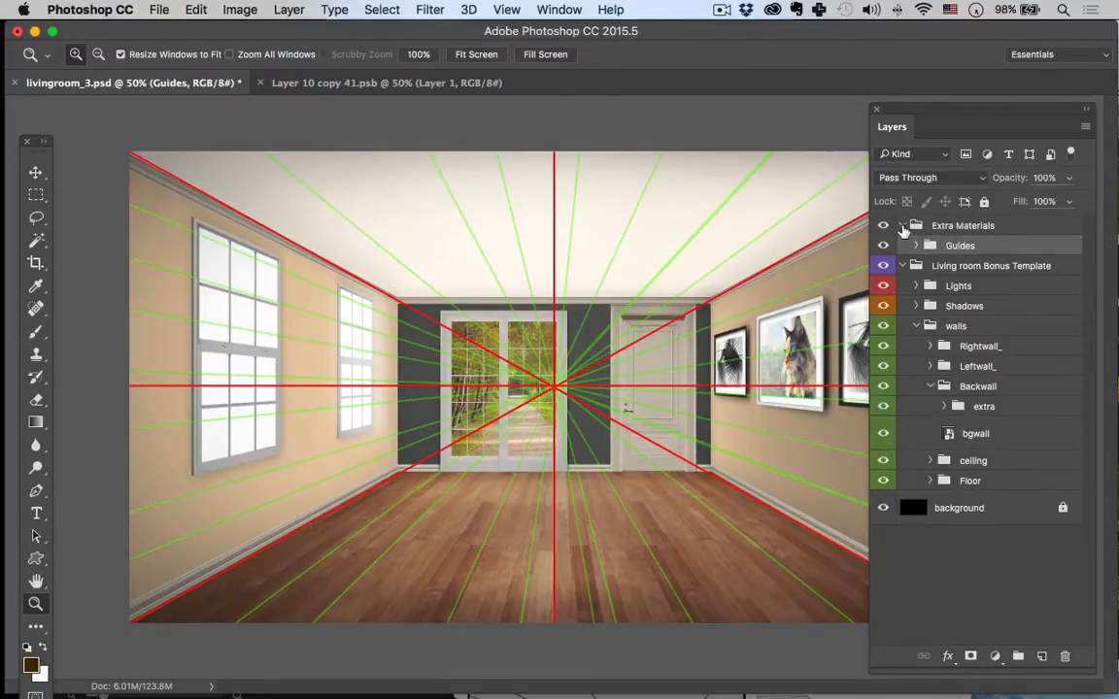
left_click(902, 226)
left_click(883, 225)
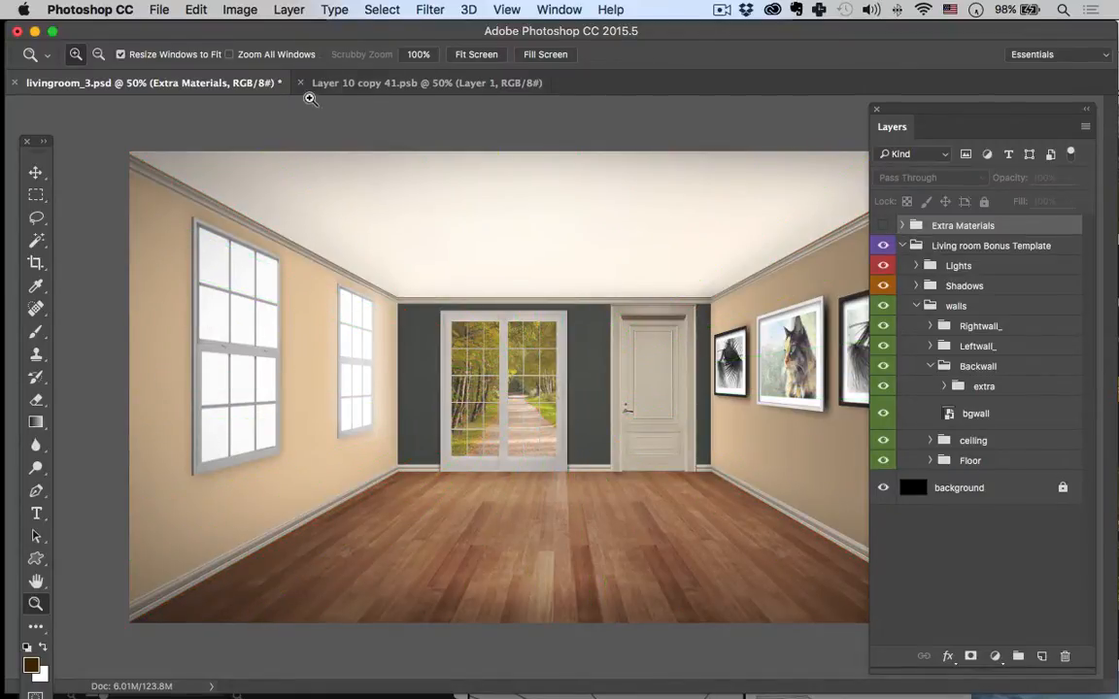
Step: Collapse the Backwall group and open the leftwall smart object from the Leftwall_ group for editing
left_click(989, 387)
left_click(940, 367)
left_click(931, 366)
left_click(974, 346)
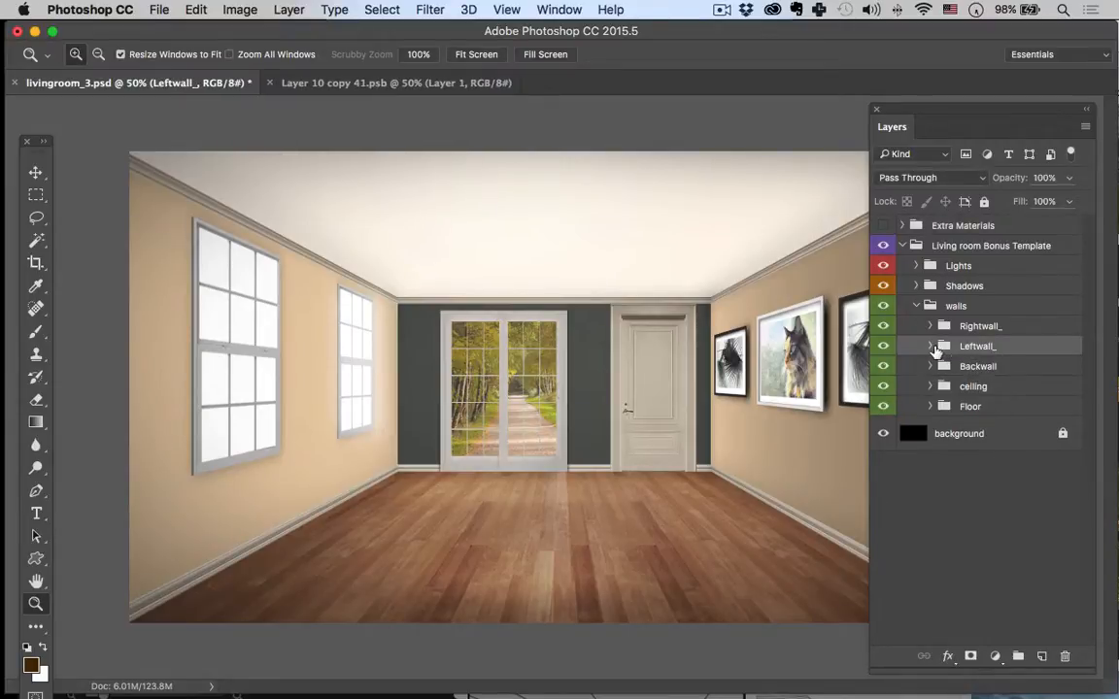
left_click(932, 347)
left_click(983, 394)
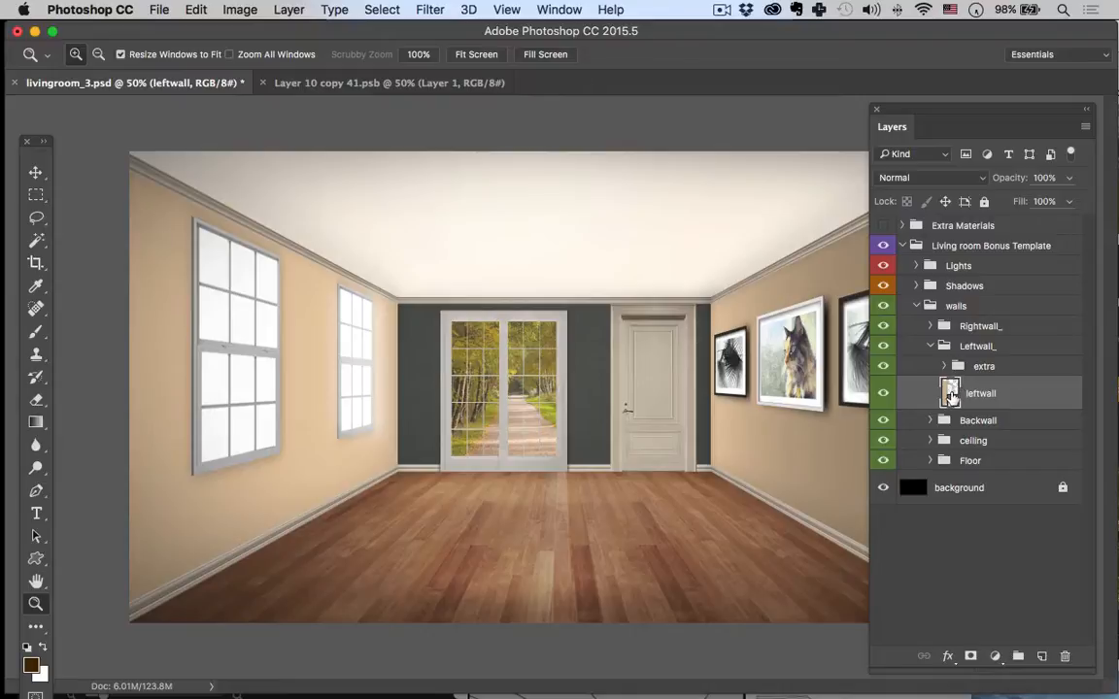
double_click(950, 393)
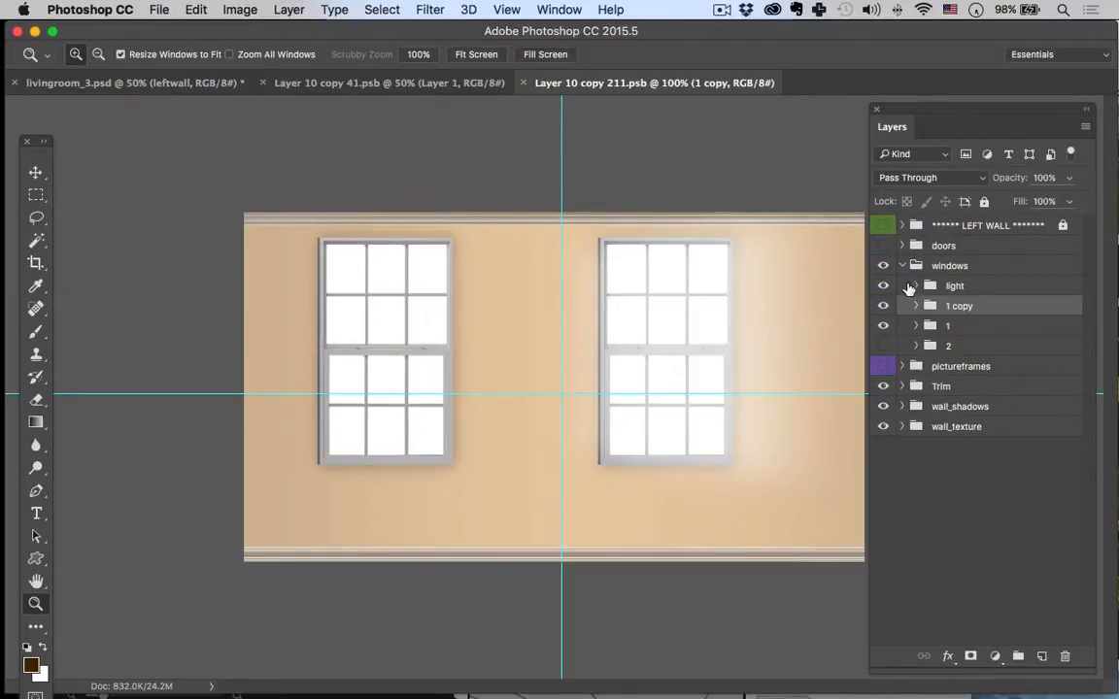
Step: Identify the window belonging to the 1 copy group by toggling its visibility, and select the group's background_mask layer
left_click(883, 306)
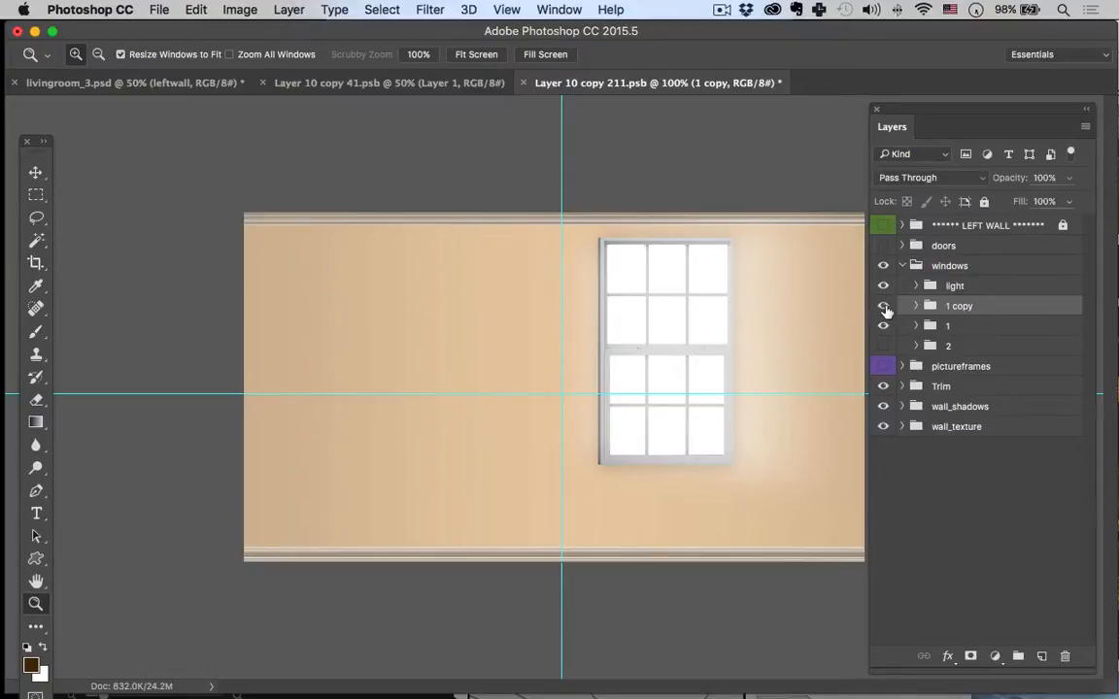
left_click(883, 306)
left_click(915, 306)
left_click(938, 404)
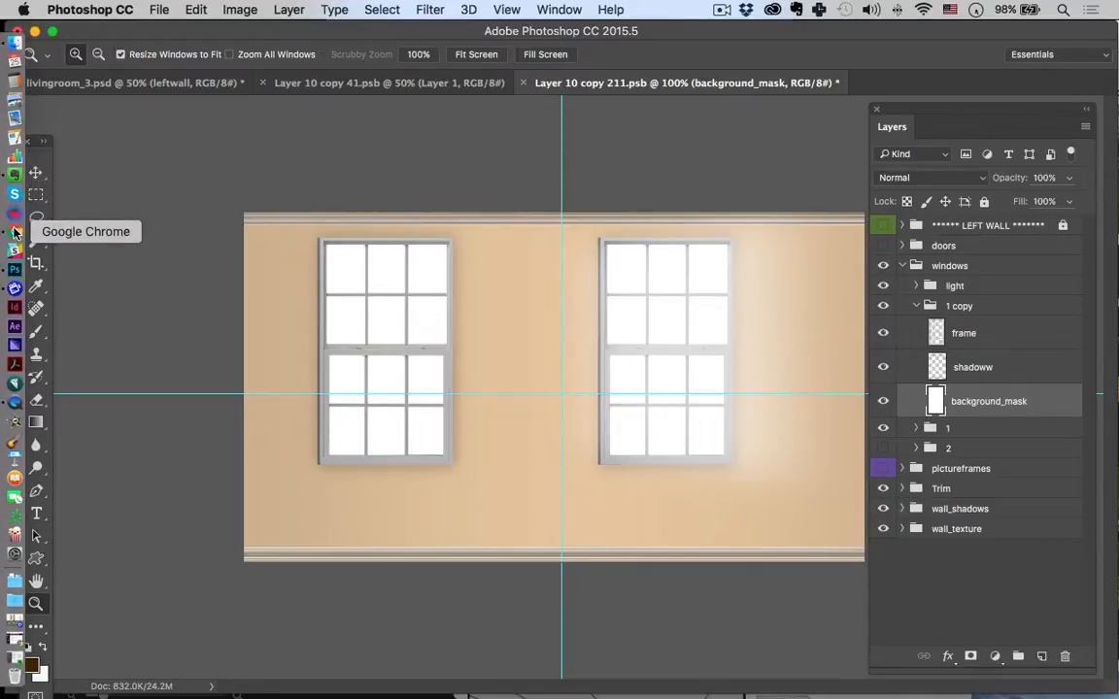
Step: Bring the forest path photo from Chrome into the left wall document above background_mask and clip it to that layer
left_click(12, 231)
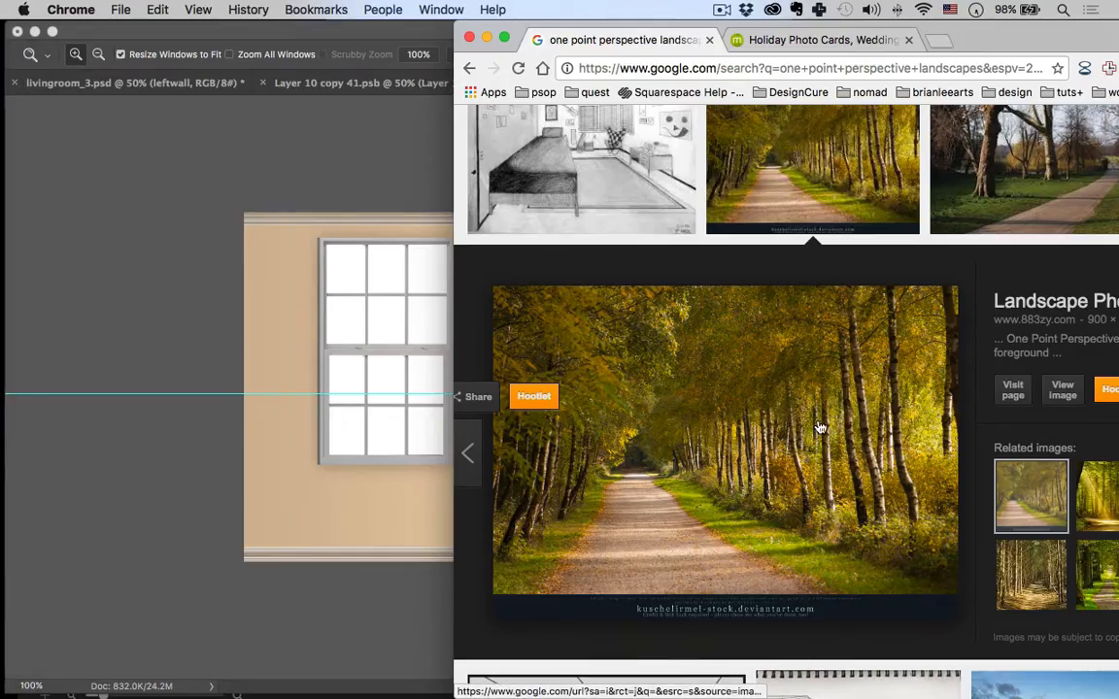
left_click_drag(819, 429, 976, 408)
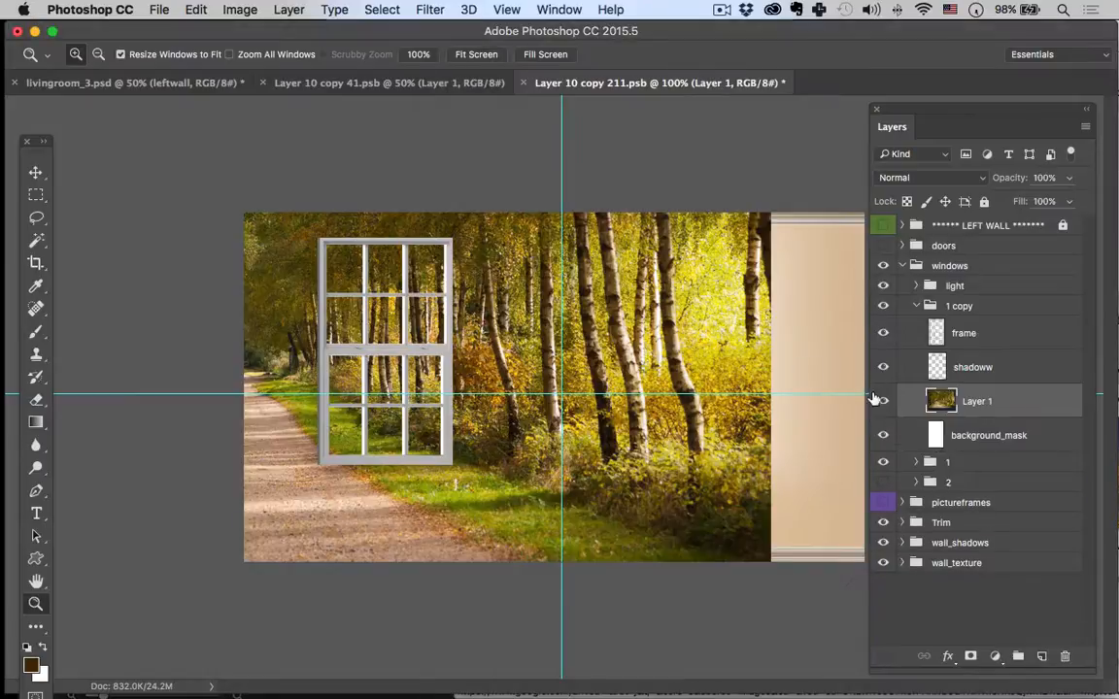
left_click(976, 418, "alt")
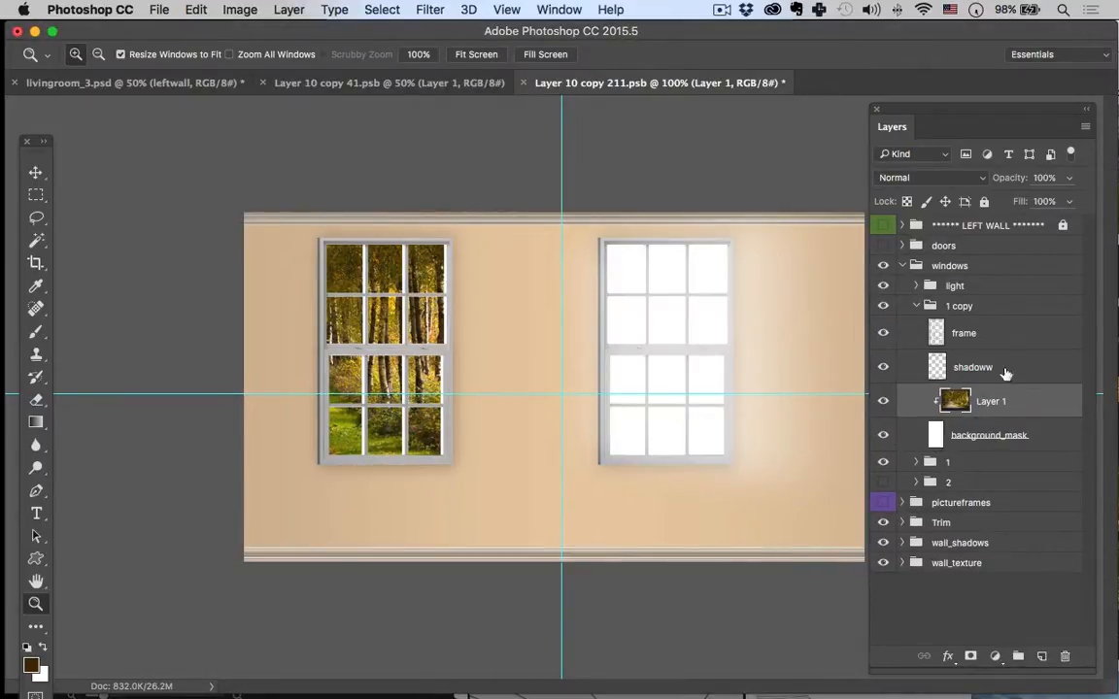
Step: Lower the clipped forest photo's opacity to 52% and shift it downward behind the first window's panes
left_click(1070, 178)
left_click_drag(1073, 200, 1029, 199)
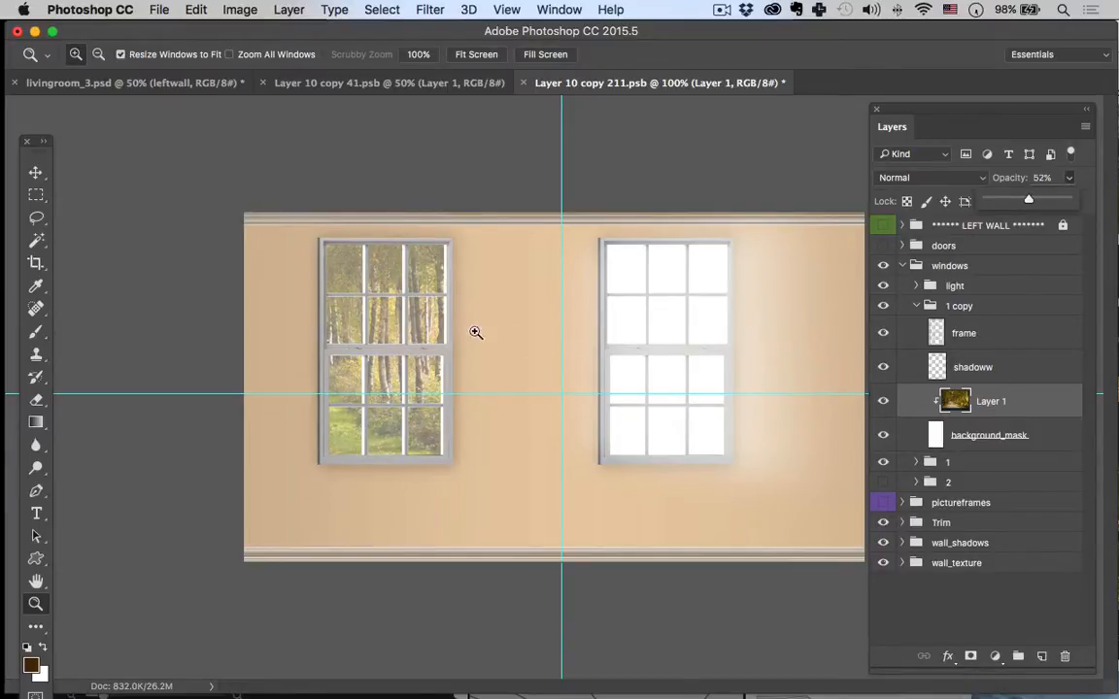
key("v")
left_click_drag(430, 342, 440, 413)
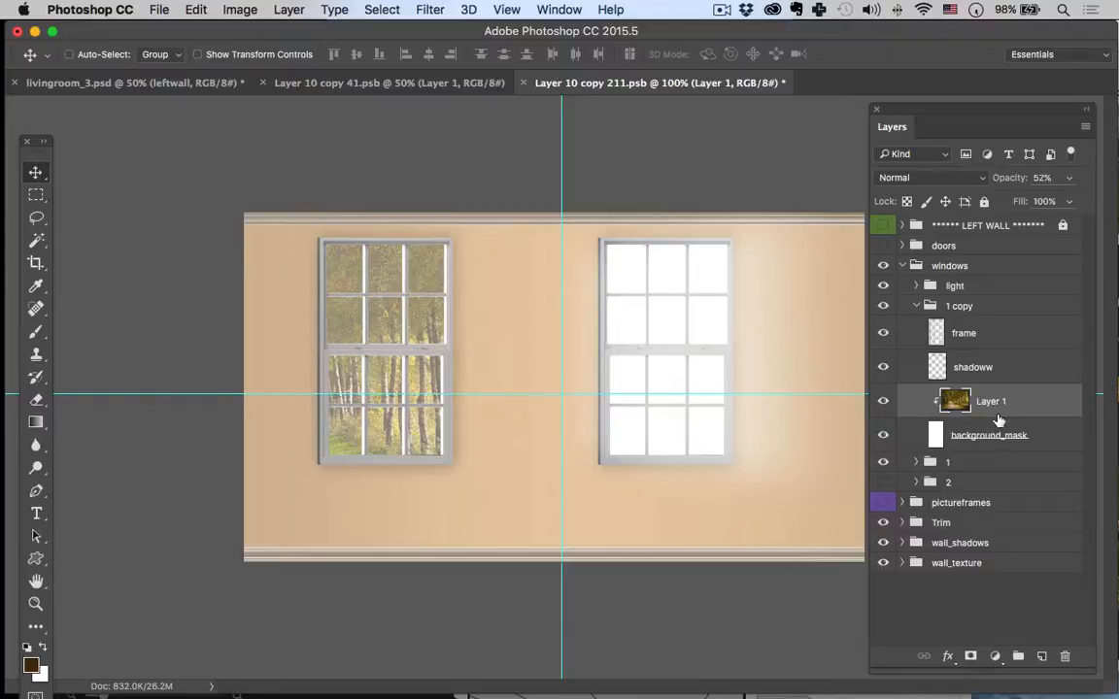
Step: Duplicate the forest photo layer into window group 1 above its background_mask and clip the copy to that layer
left_click(883, 463)
left_click(918, 463)
left_click(981, 524)
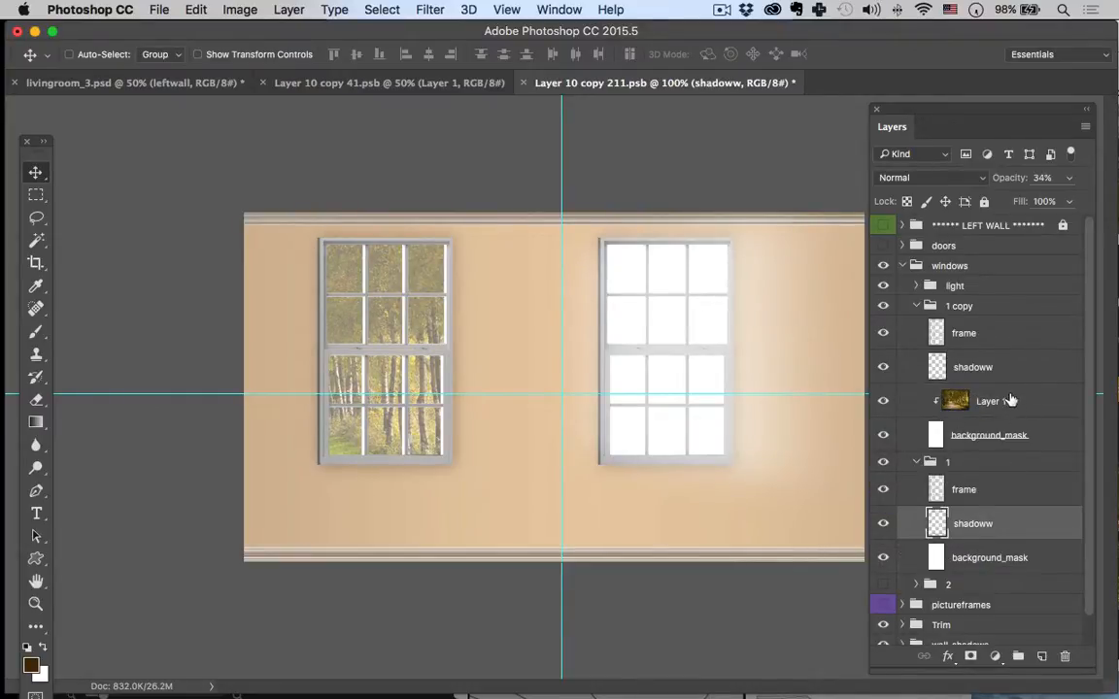
left_click(1007, 402)
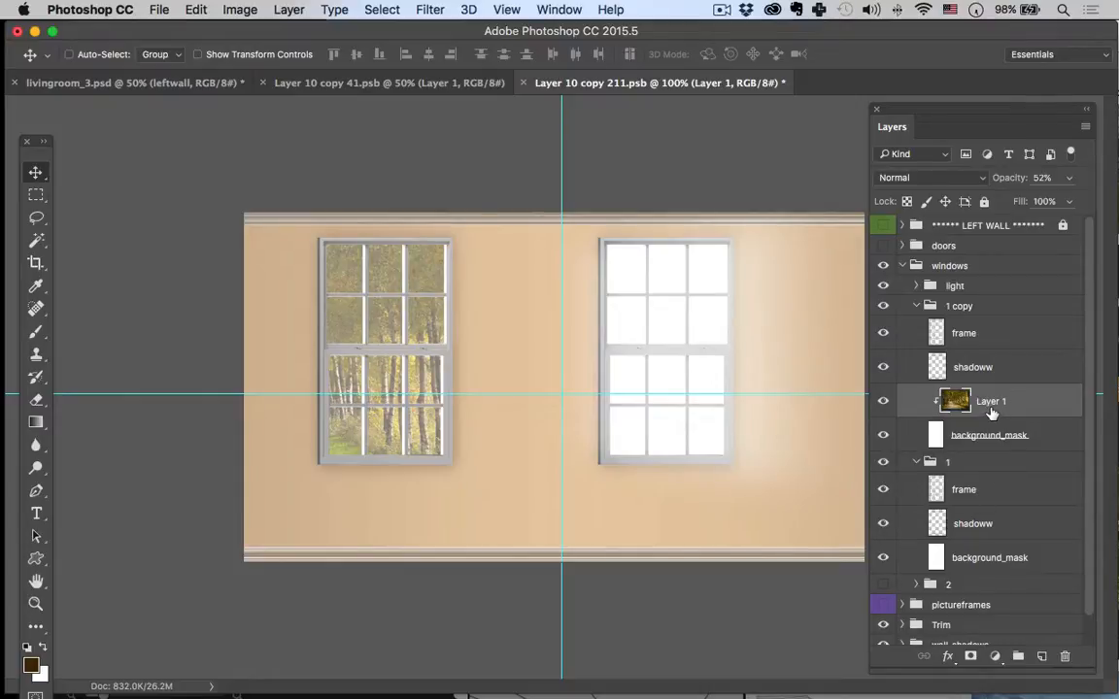
left_click_drag(994, 412, 976, 540)
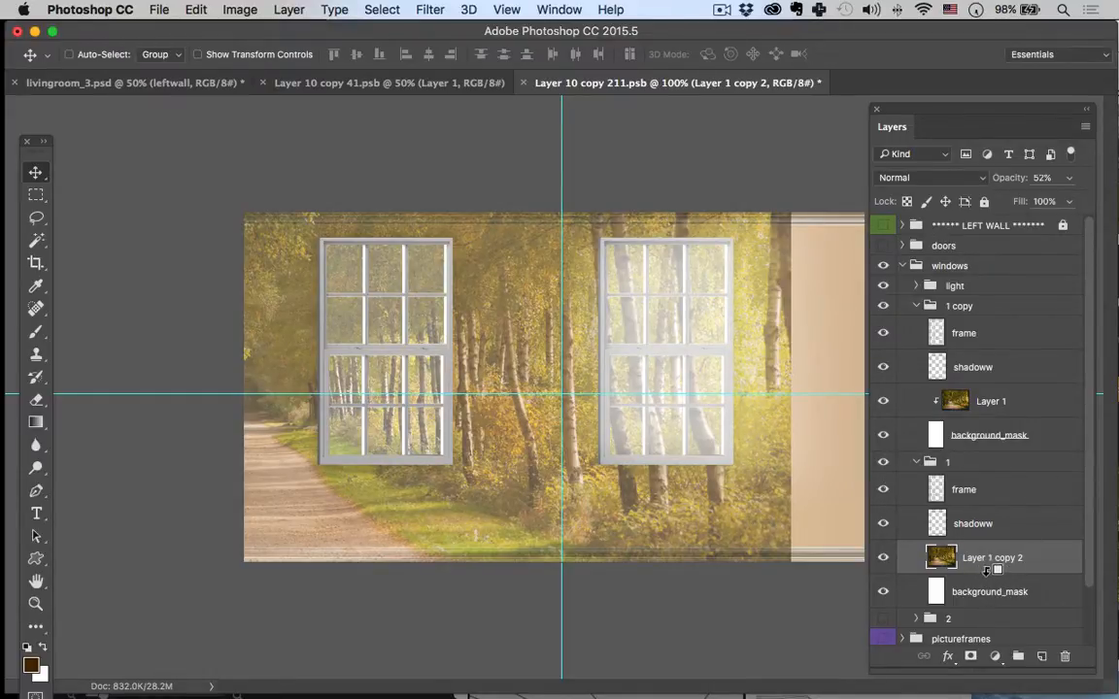
left_click(991, 572, "alt")
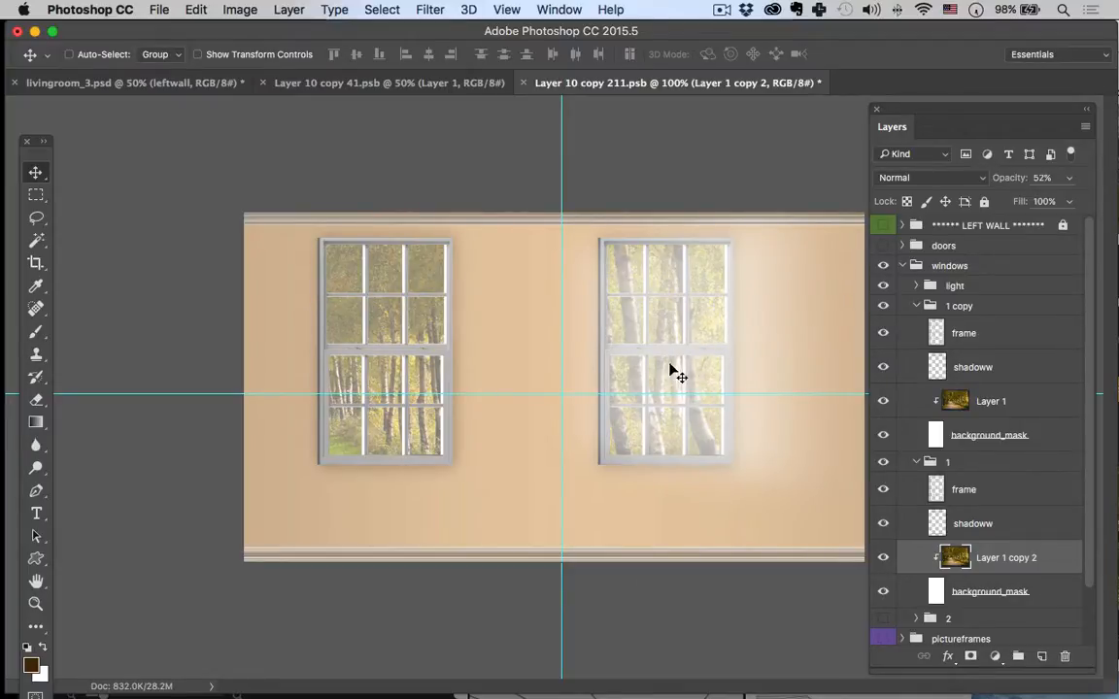
Step: Reposition the forest photo copy behind the second window and save the left wall smart object to update livingroom_3.psd
mouse_move(694, 372)
left_mouse_down()
mouse_move(722, 375)
mouse_move(704, 357)
left_mouse_up()
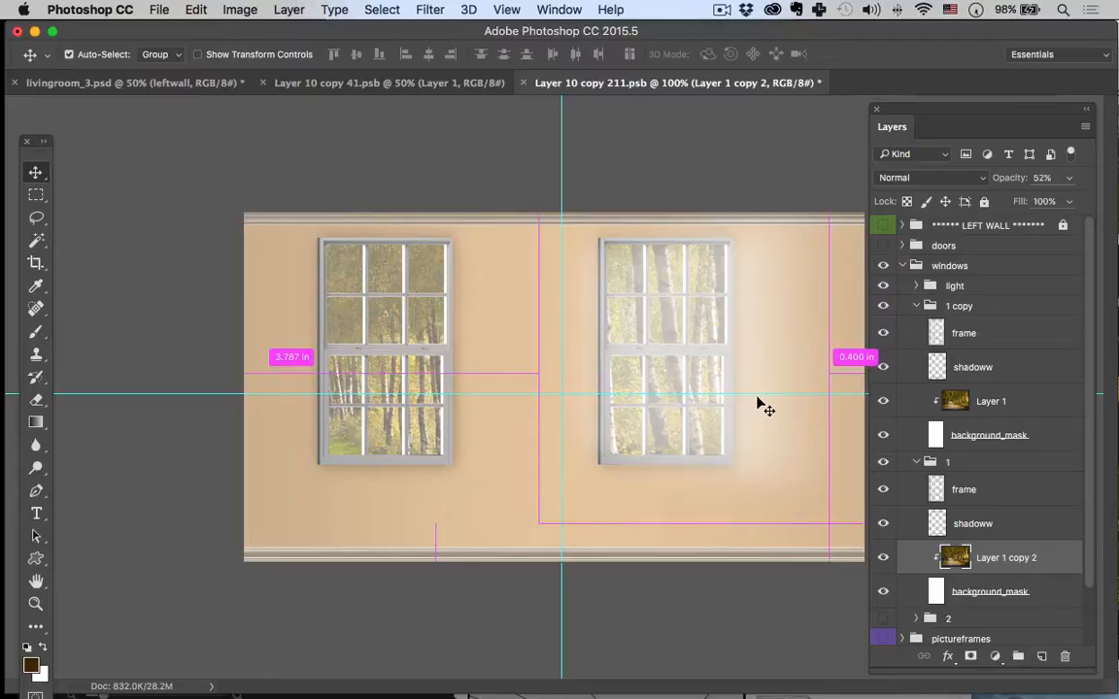
key("super+s")
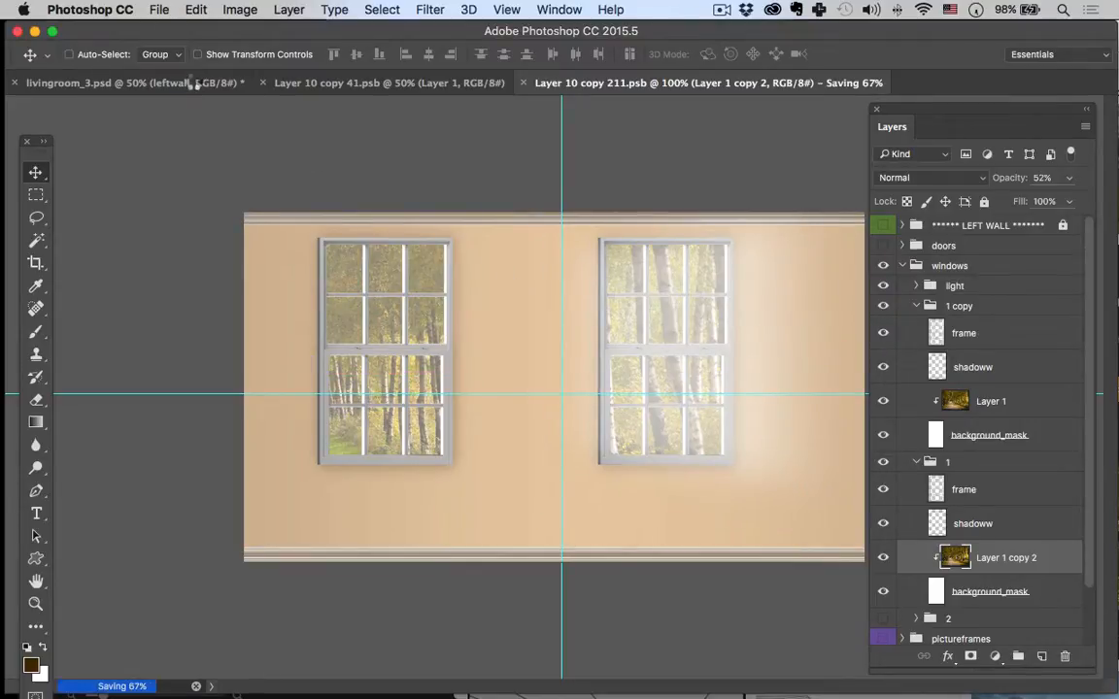
left_click(169, 84)
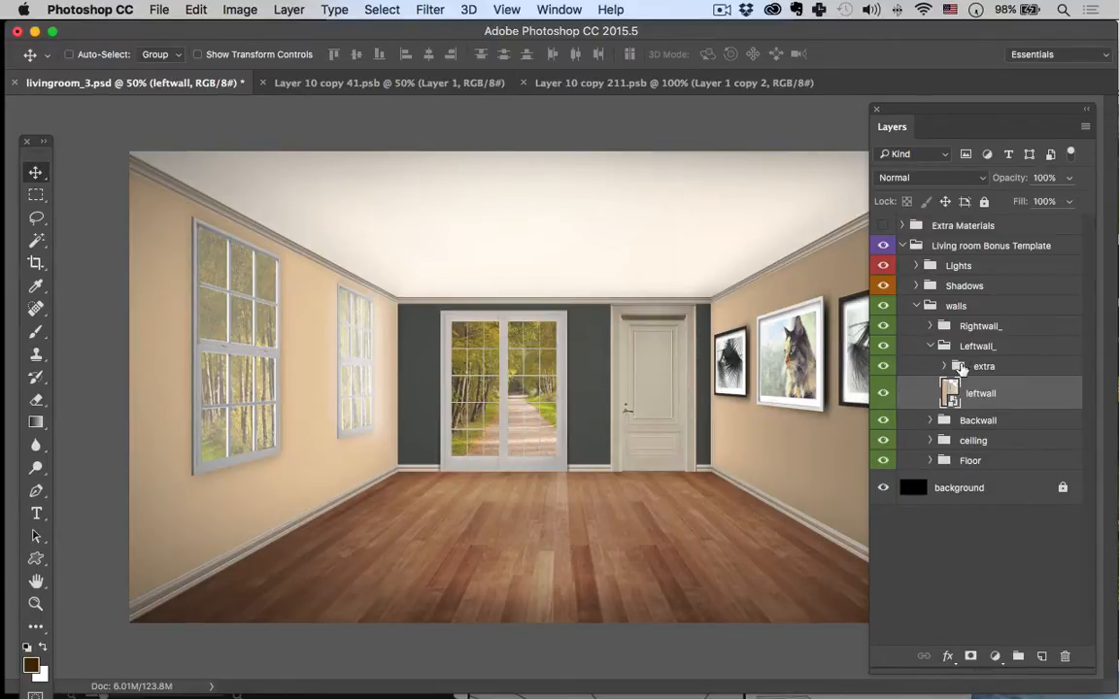
Step: Collapse the Leftwall_ group and open the rightwall smart object from the Rightwall_ group for editing
left_click(935, 347)
left_click(932, 346)
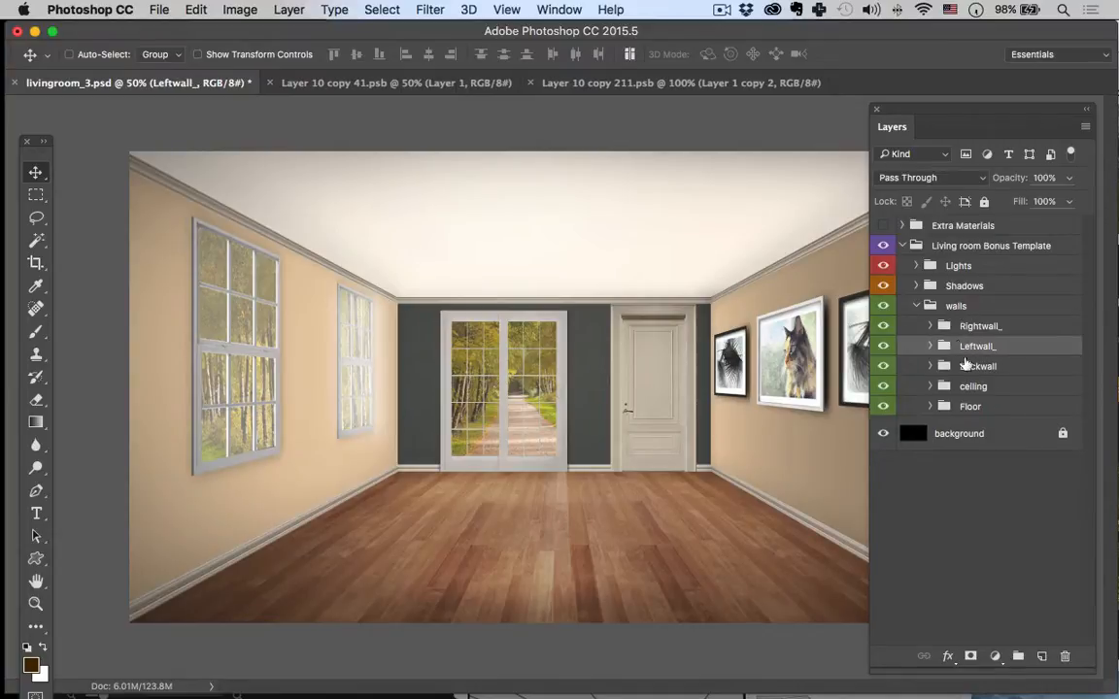
left_click(942, 328)
left_click(931, 328)
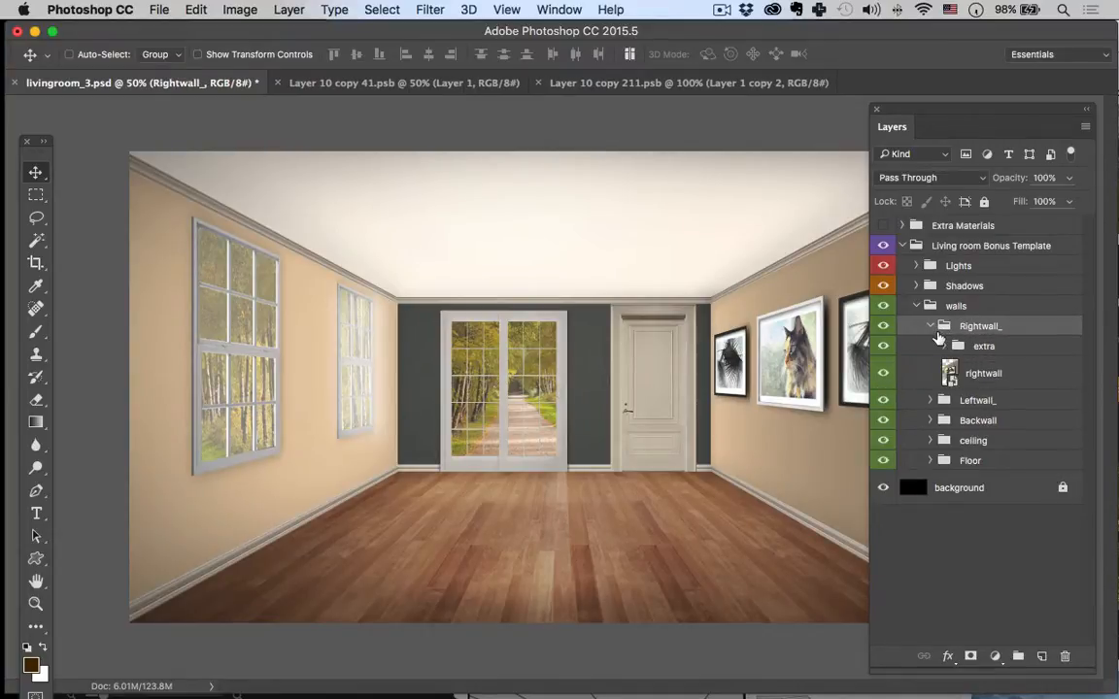
left_click(955, 373)
double_click(950, 373)
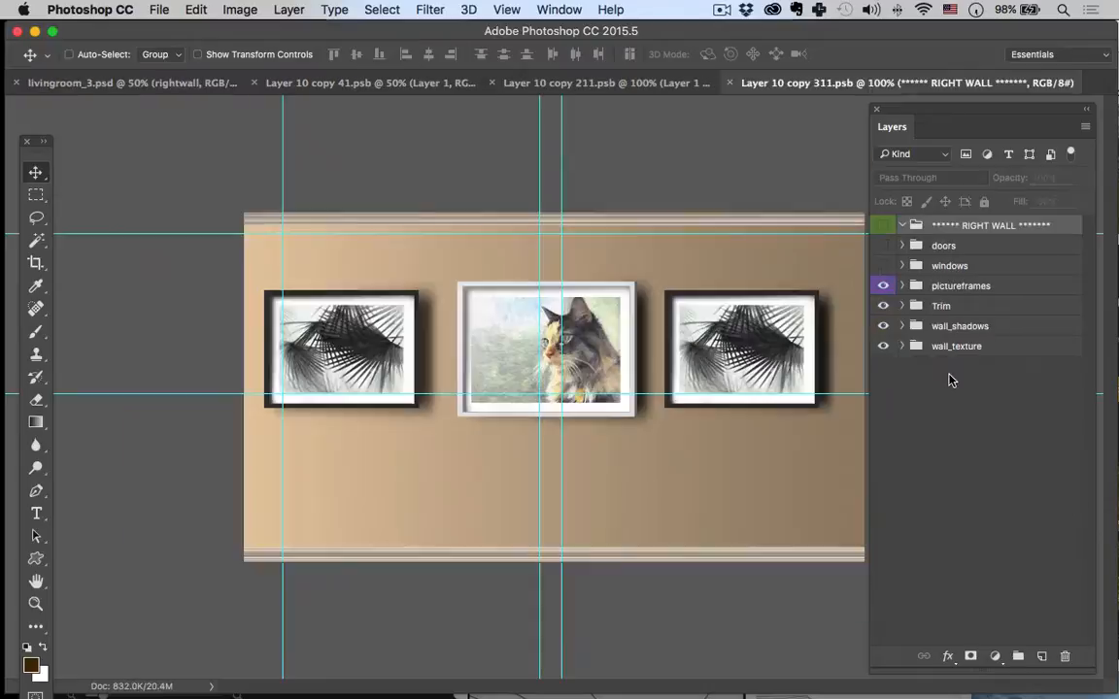
Step: Expand the pictureframes group down to the image group of whiteframe to expose its picture layers
left_click(914, 290)
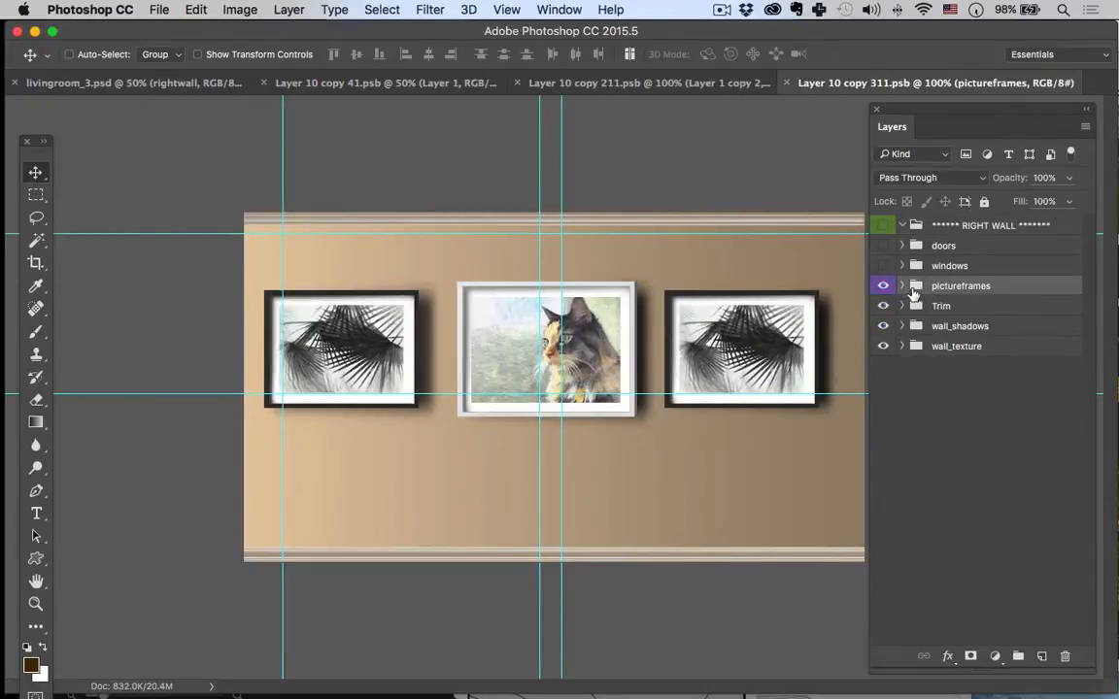
left_click(903, 286)
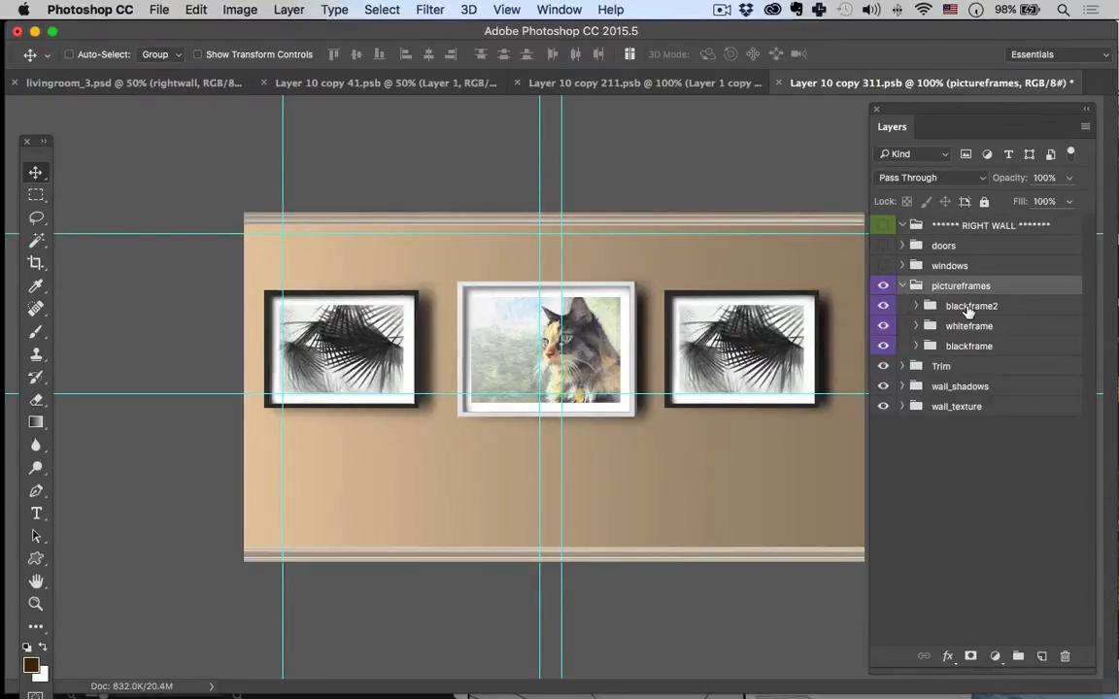
left_click(971, 306)
left_click(962, 328)
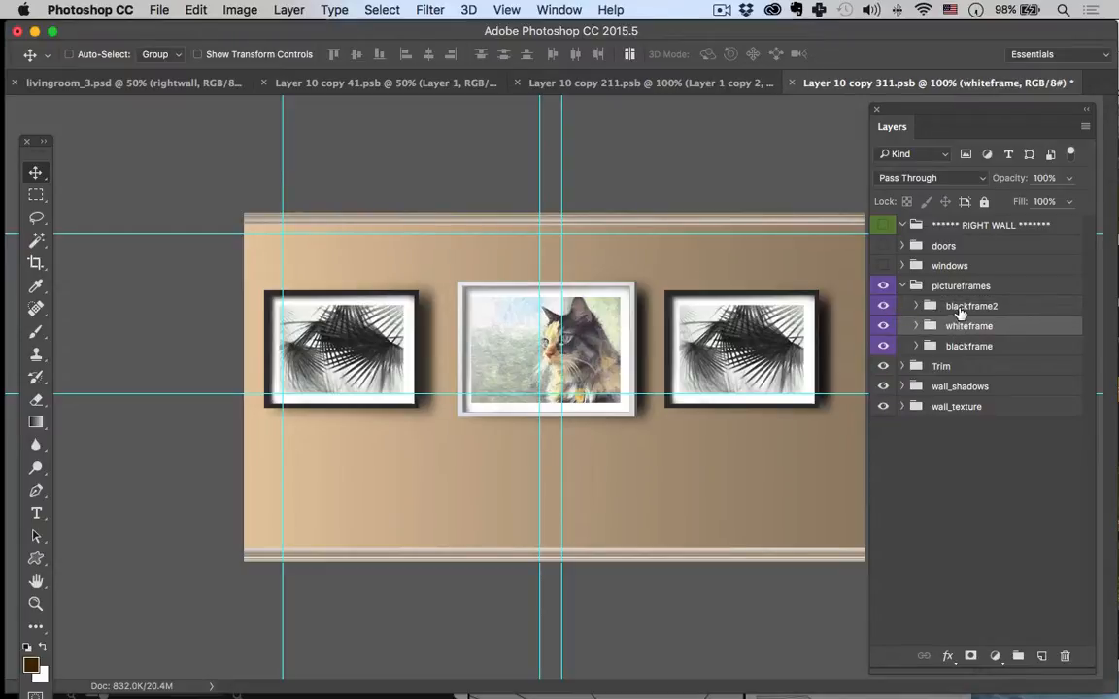
left_click(960, 307)
left_click(928, 331)
left_click(915, 327)
left_click(955, 370)
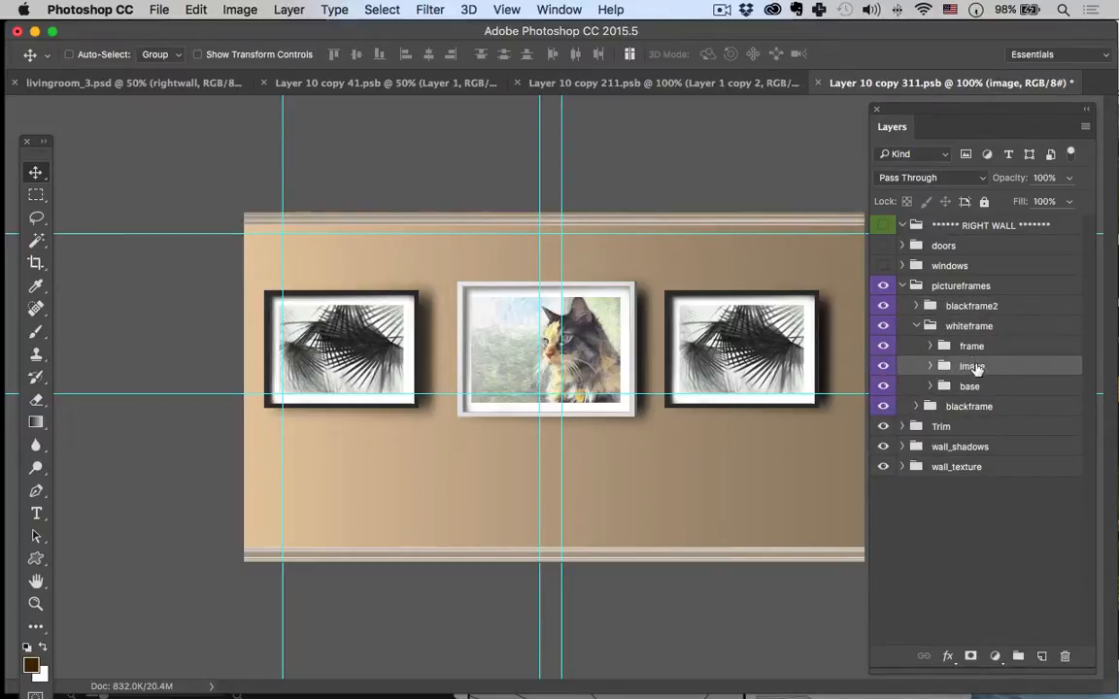
left_click(930, 367)
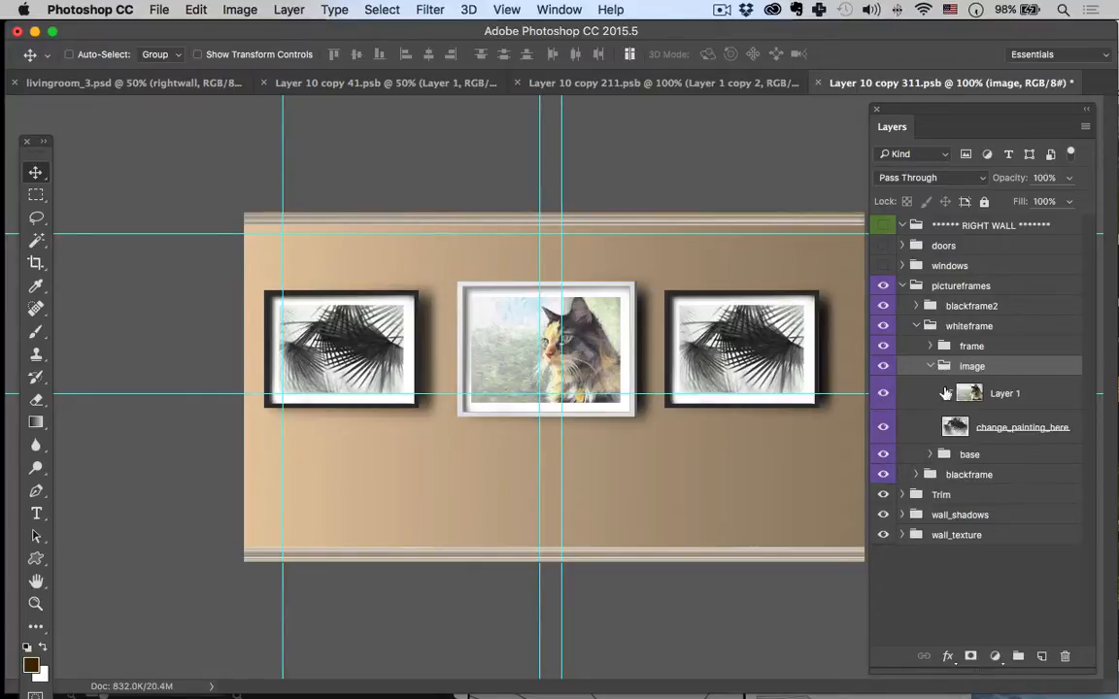
Step: Compare the white frame's picture with Layer 1 hidden and shown, and select the change_painting_here layer
left_click(886, 394)
left_click(886, 395)
left_click(886, 395)
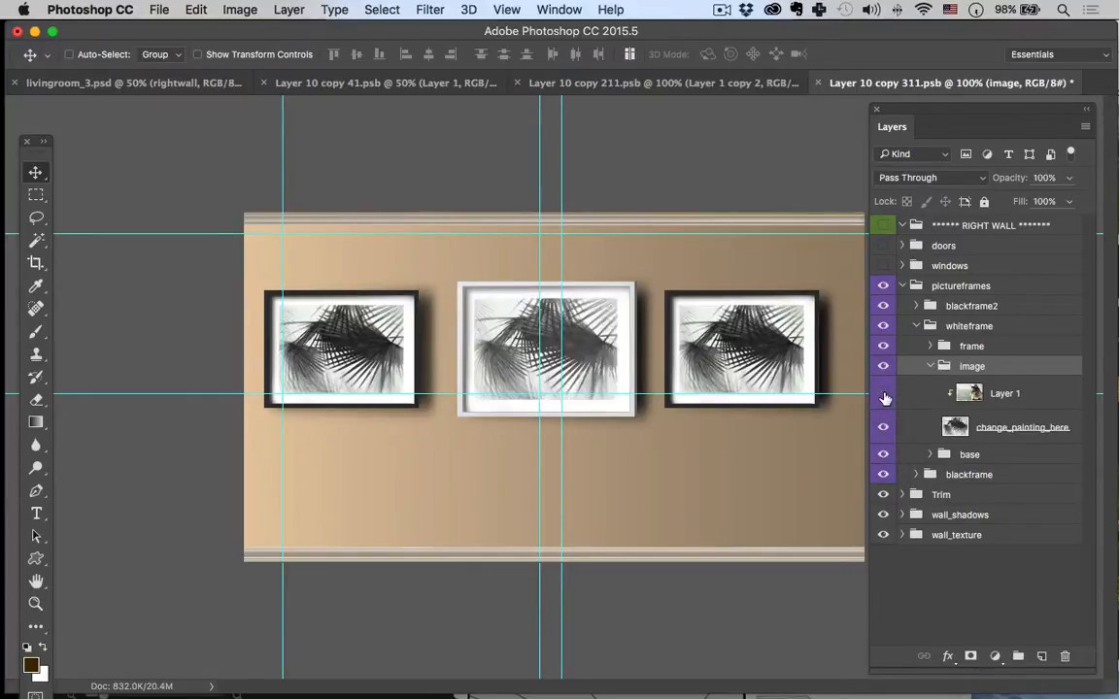
left_click(886, 395)
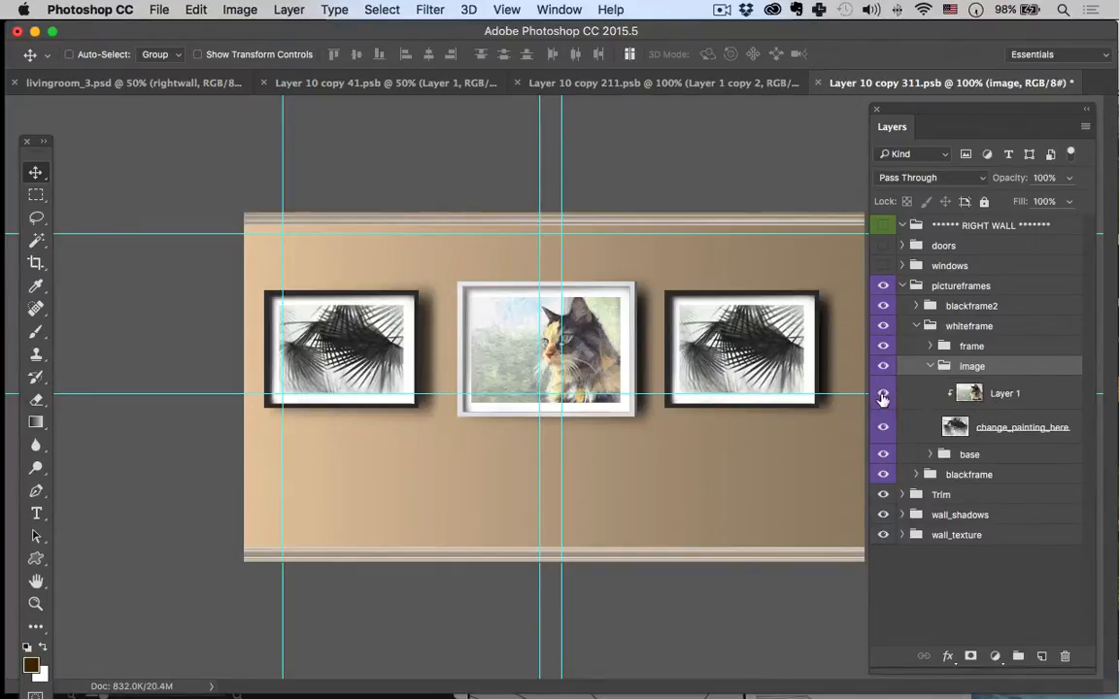
left_click(883, 394)
left_click(982, 427)
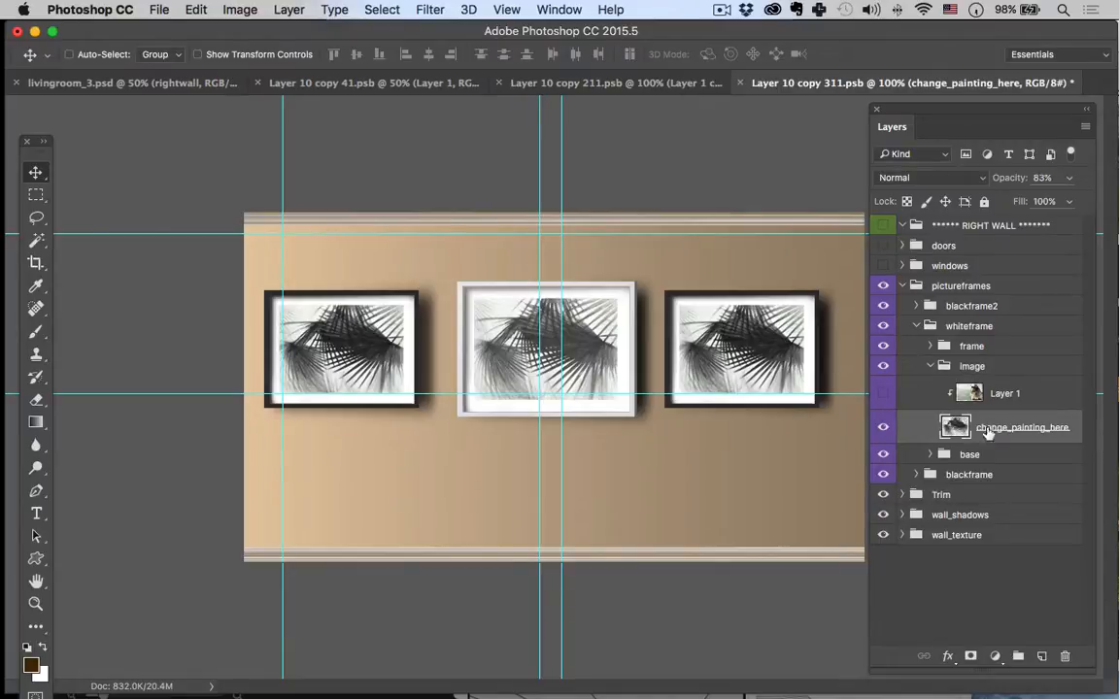
left_click(882, 394)
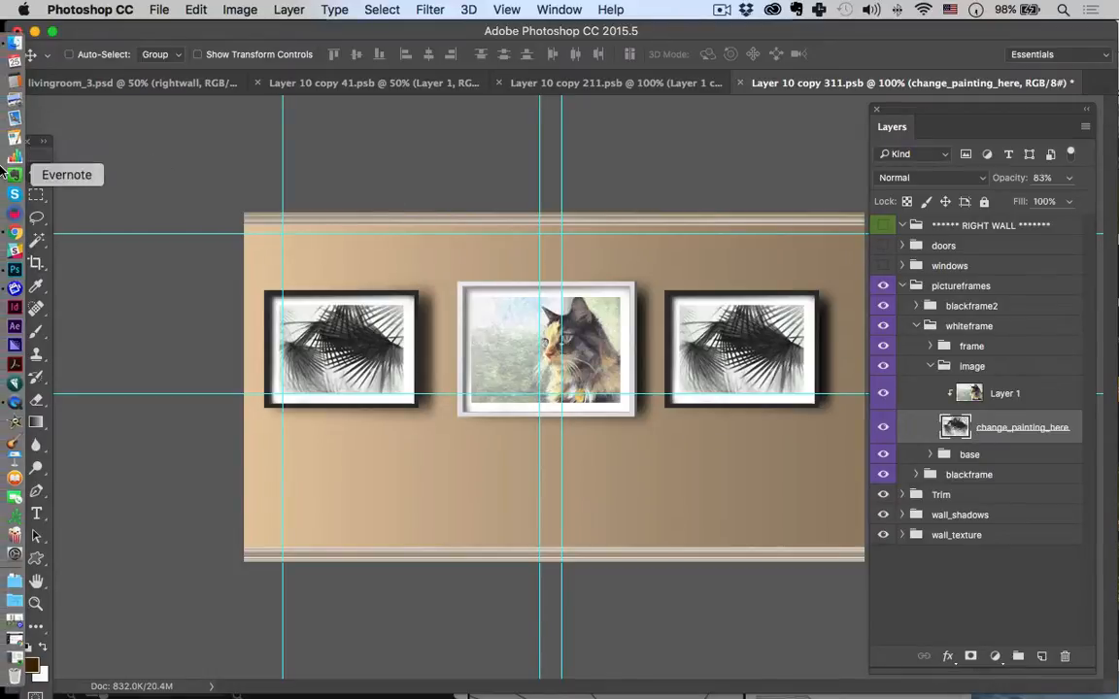
Step: Switch to Chrome and bring up the Minted page for the moon forest art print
left_click(15, 231)
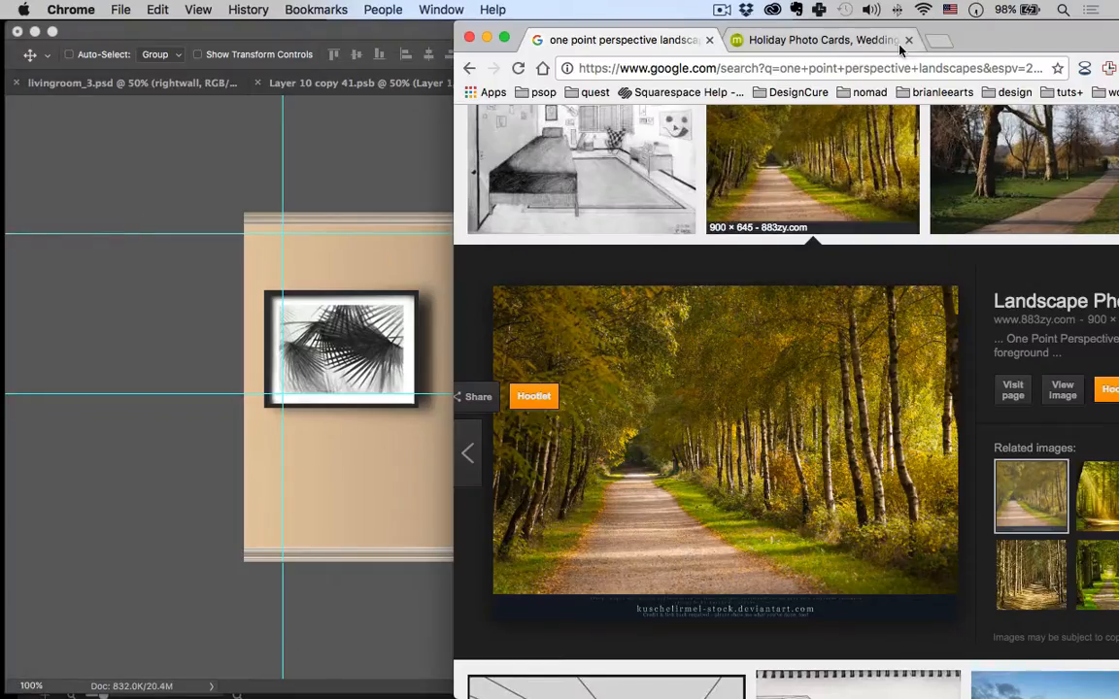
left_click_drag(976, 29, 716, 38)
left_click(752, 39)
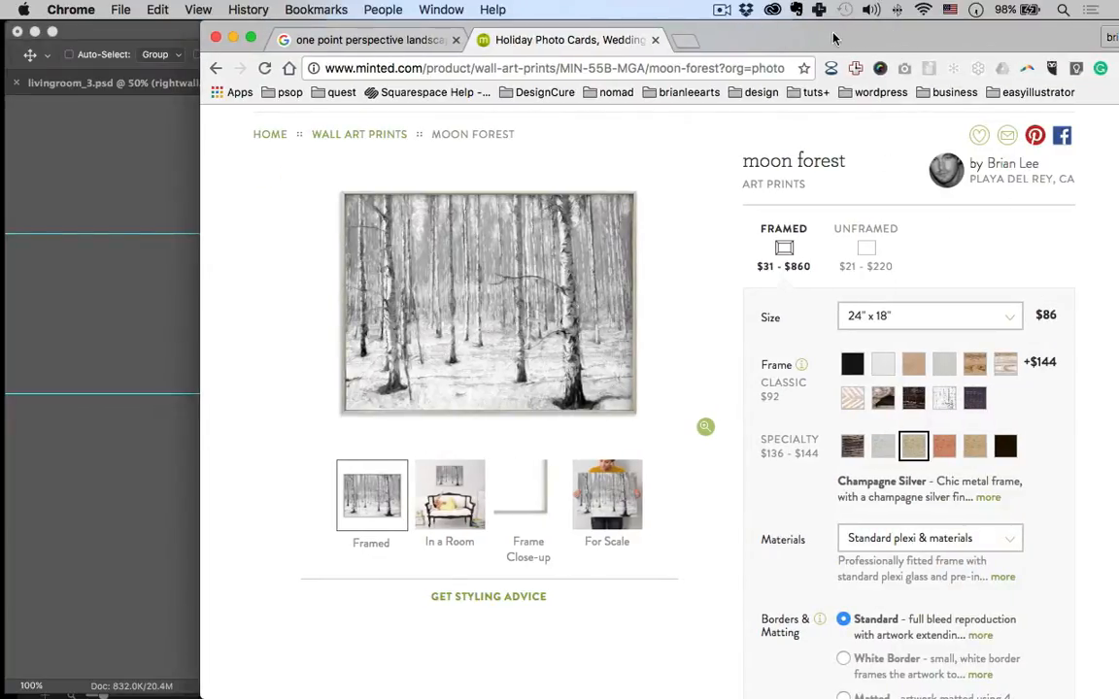
Step: Reposition the Chrome window over the right wall document so the whole moon forest print is accessible
left_click_drag(603, 41, 897, 41)
left_click_drag(1008, 39, 1095, 51)
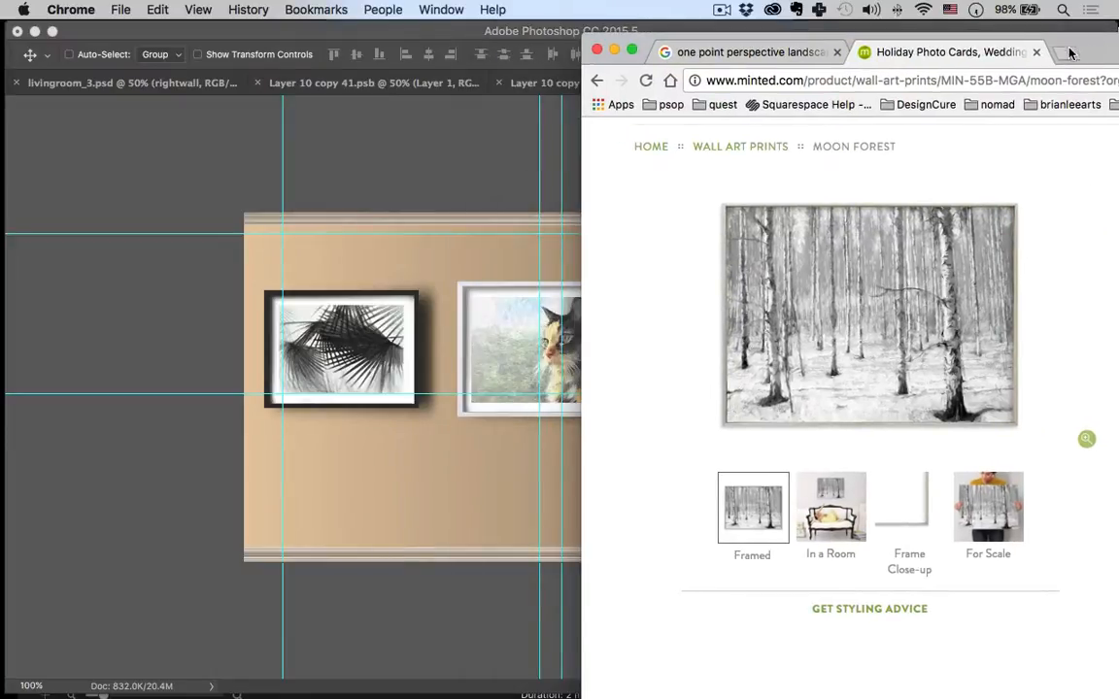
left_click_drag(698, 39, 821, 28)
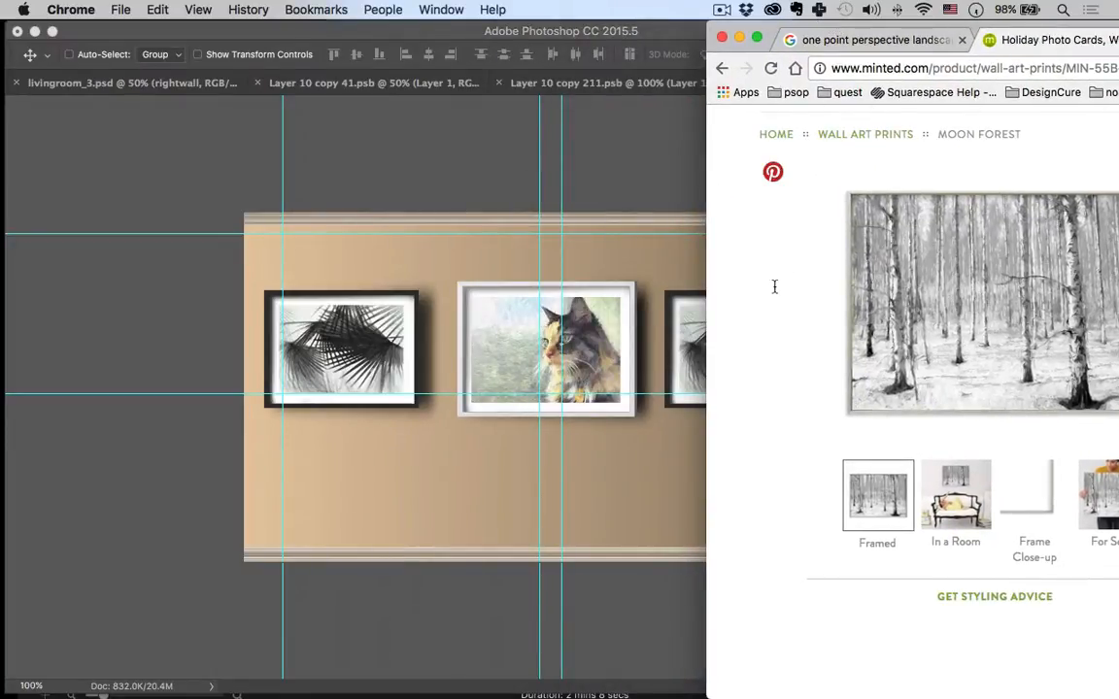
left_click_drag(775, 287, 708, 332)
left_click(907, 305)
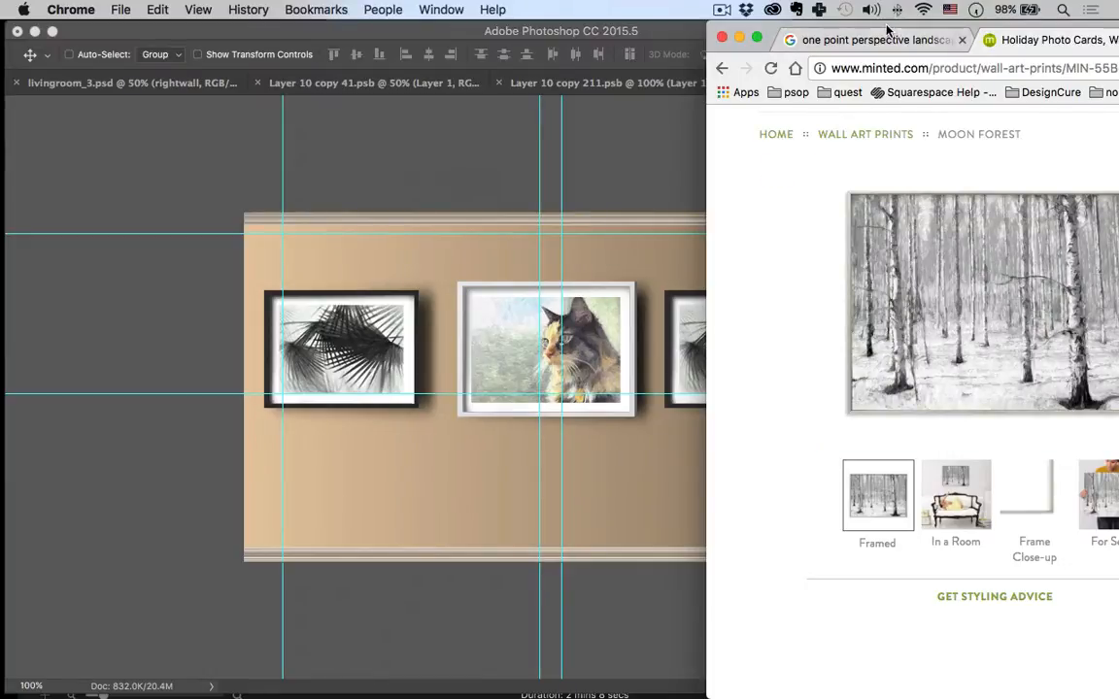
left_click_drag(887, 31, 561, 31)
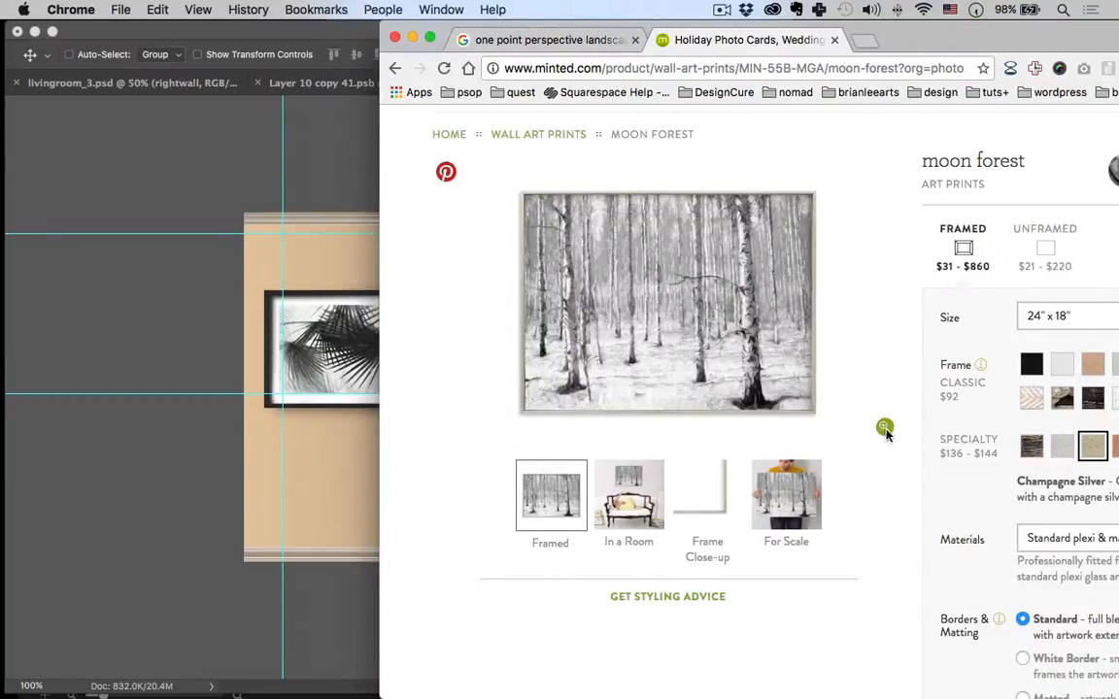
Step: Open the enlarged view of the moon forest print and bring it into the right wall document as a layer above Layer 1
left_click(886, 434)
left_click_drag(901, 54, 1096, 54)
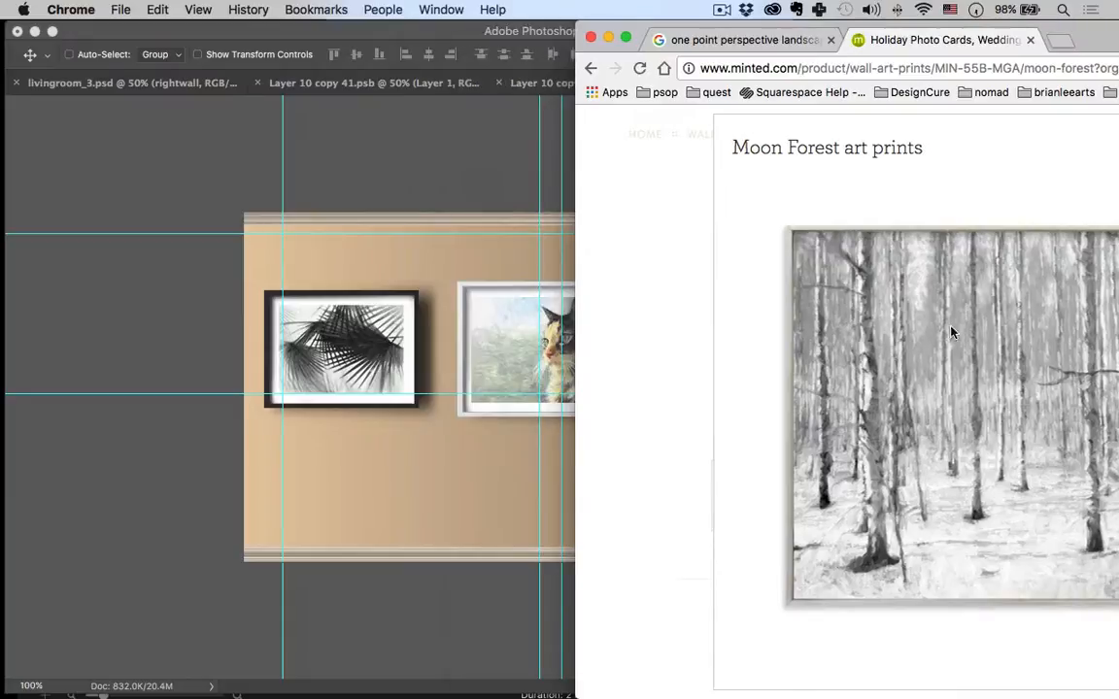
left_click_drag(957, 413, 461, 324)
left_click_drag(516, 391, 457, 353)
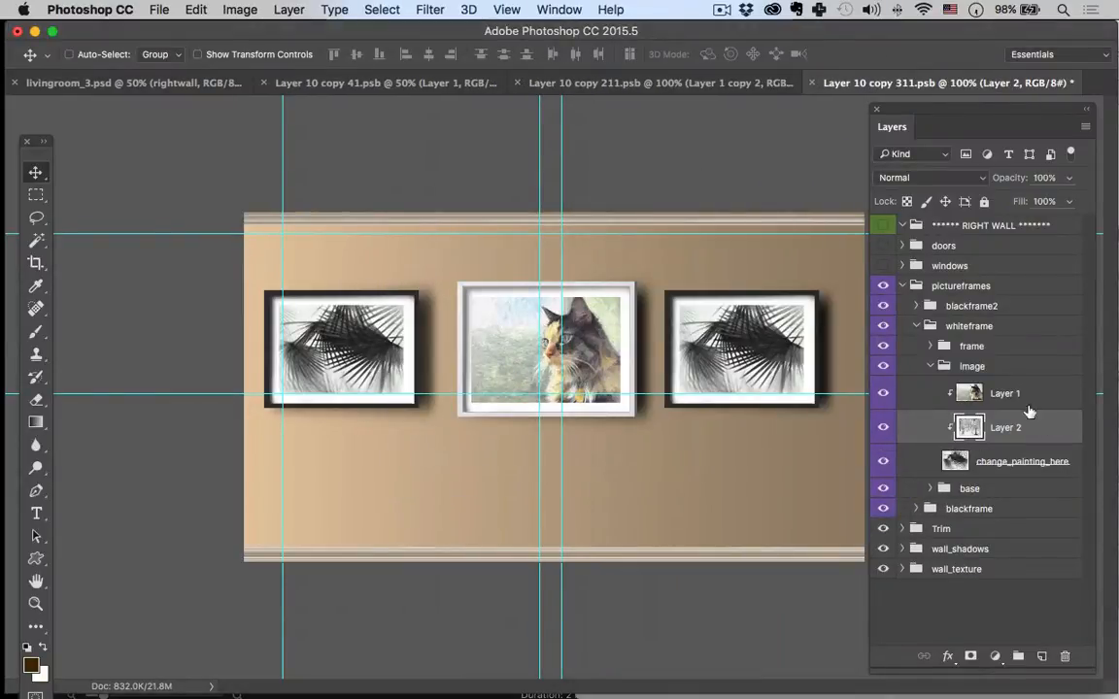
mouse_move(1002, 431)
left_mouse_down()
mouse_move(1004, 388)
mouse_move(1008, 414)
left_mouse_up()
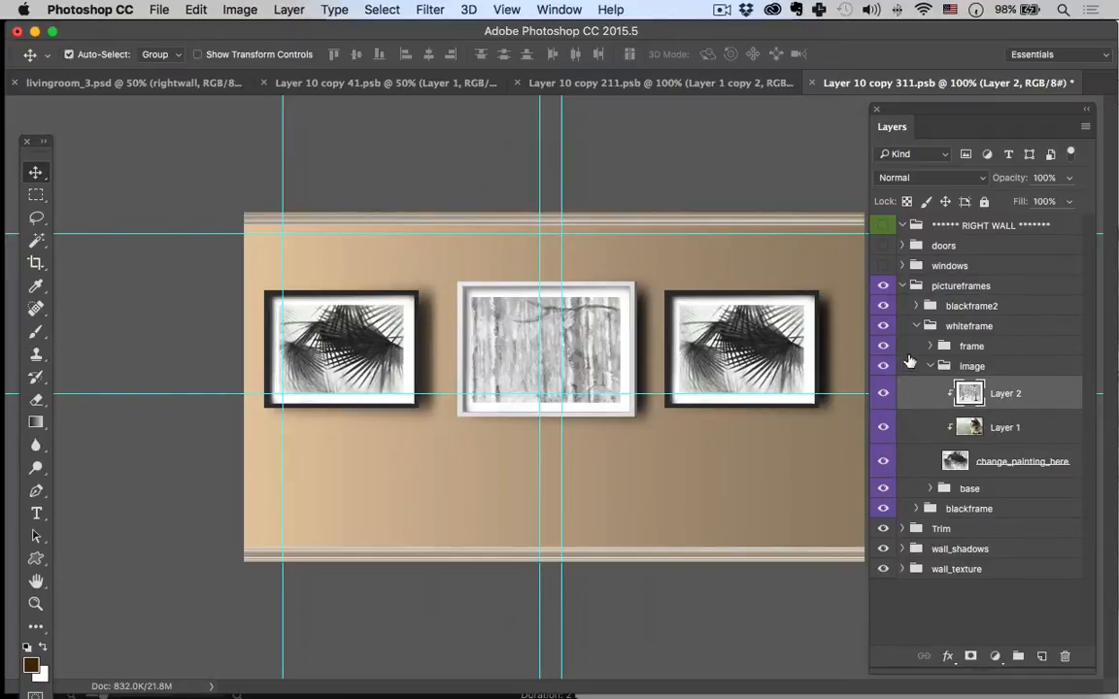
Step: Release Layer 2 from its clipping mask, scale the forest print to about 24%, and fit it over the middle white frame
left_click(1010, 411, "alt")
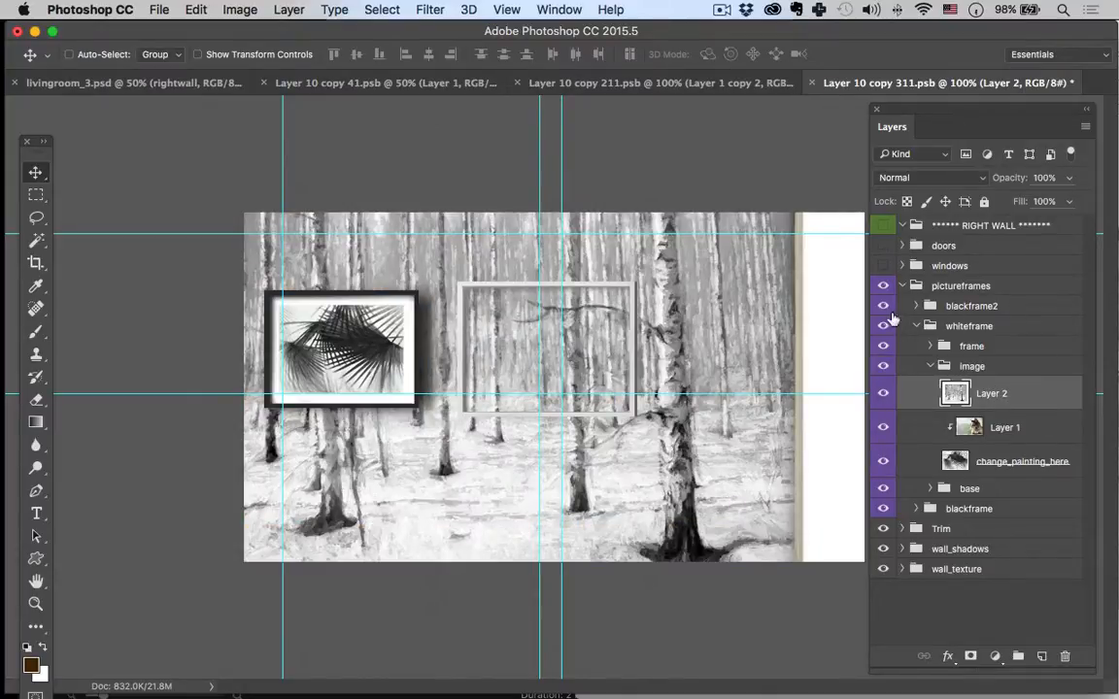
key("ctrl+t")
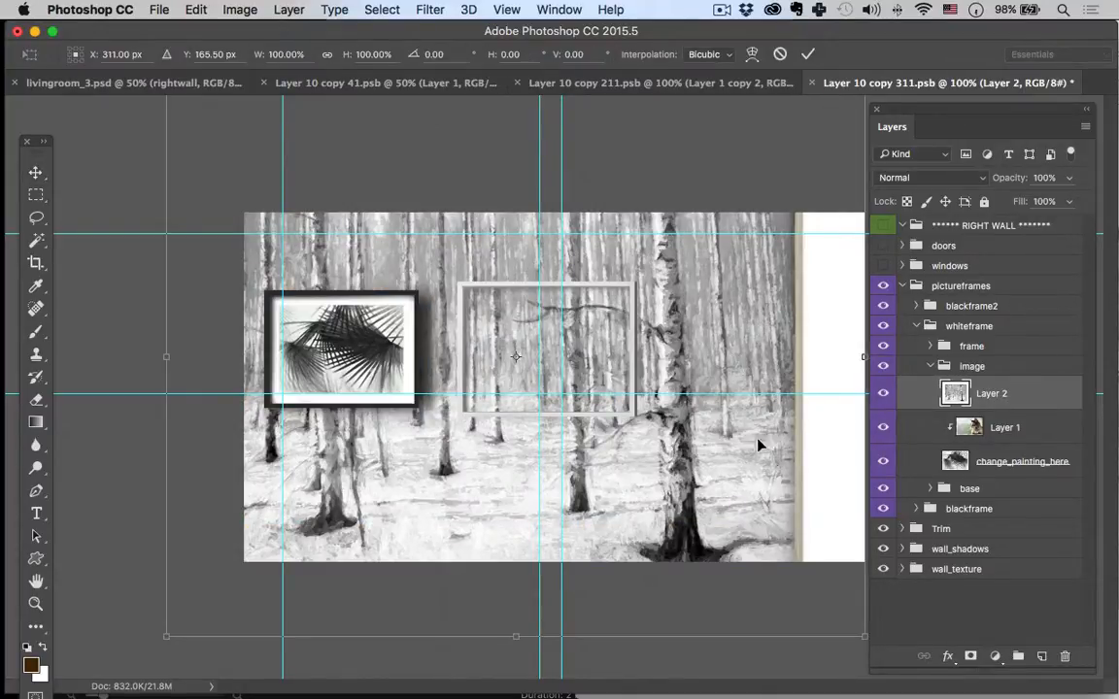
left_click_drag(168, 636, 381, 510)
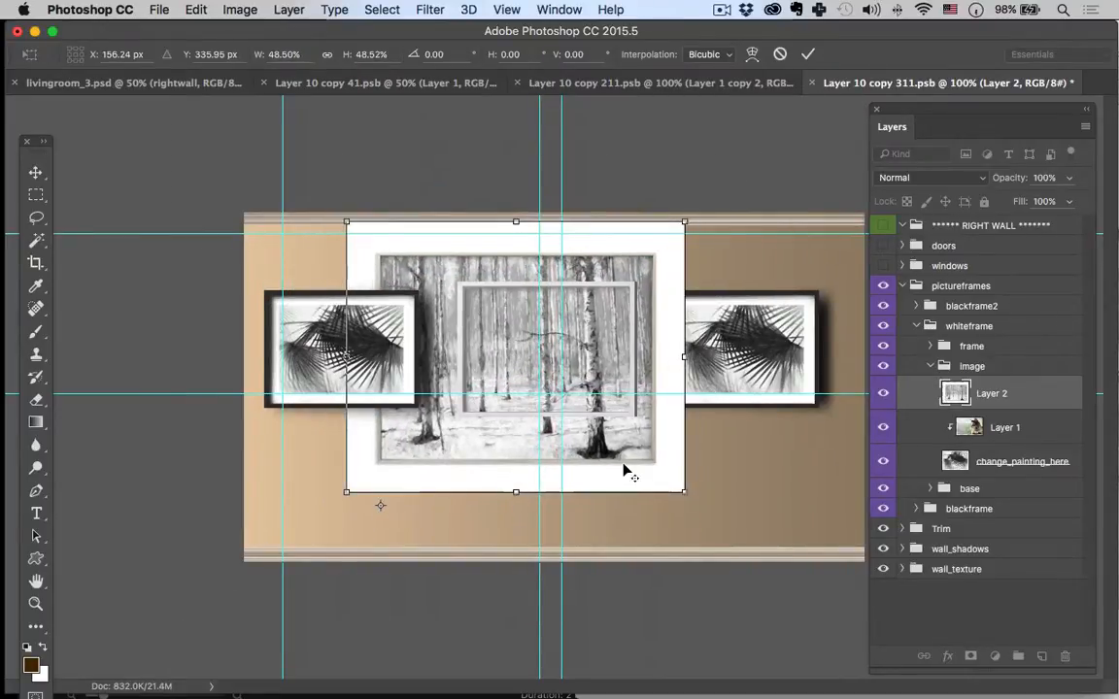
left_click_drag(627, 465, 690, 465)
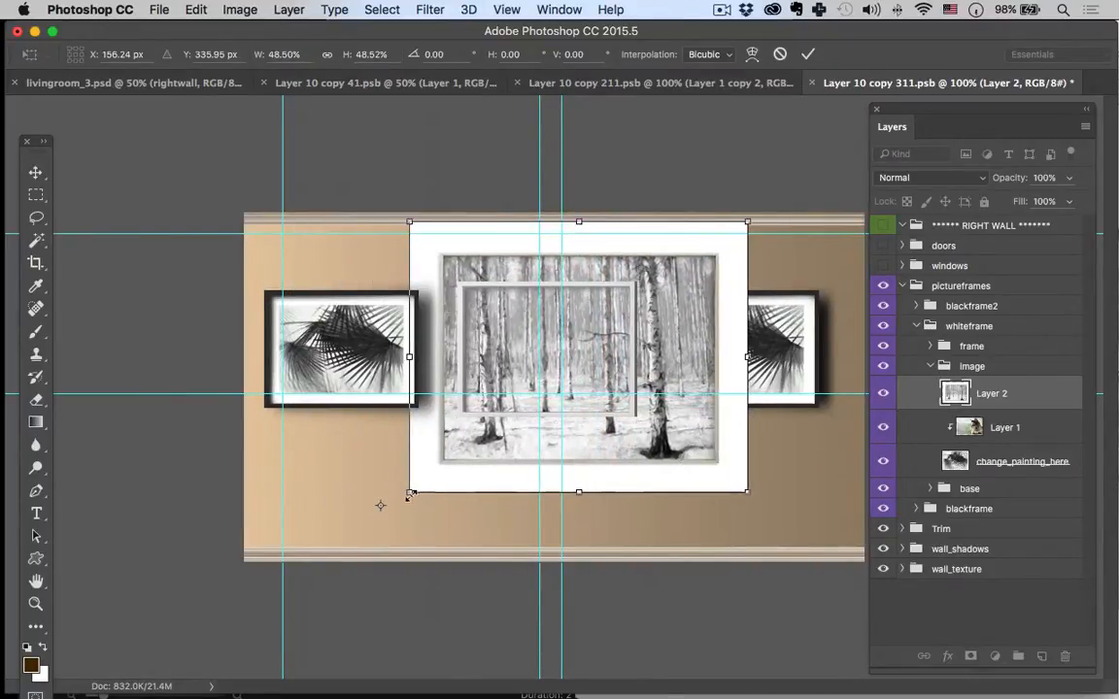
mouse_move(409, 496)
left_mouse_down()
mouse_move(445, 457)
mouse_move(474, 451)
mouse_move(405, 454)
mouse_move(383, 506)
mouse_move(400, 480)
mouse_move(404, 504)
left_mouse_up()
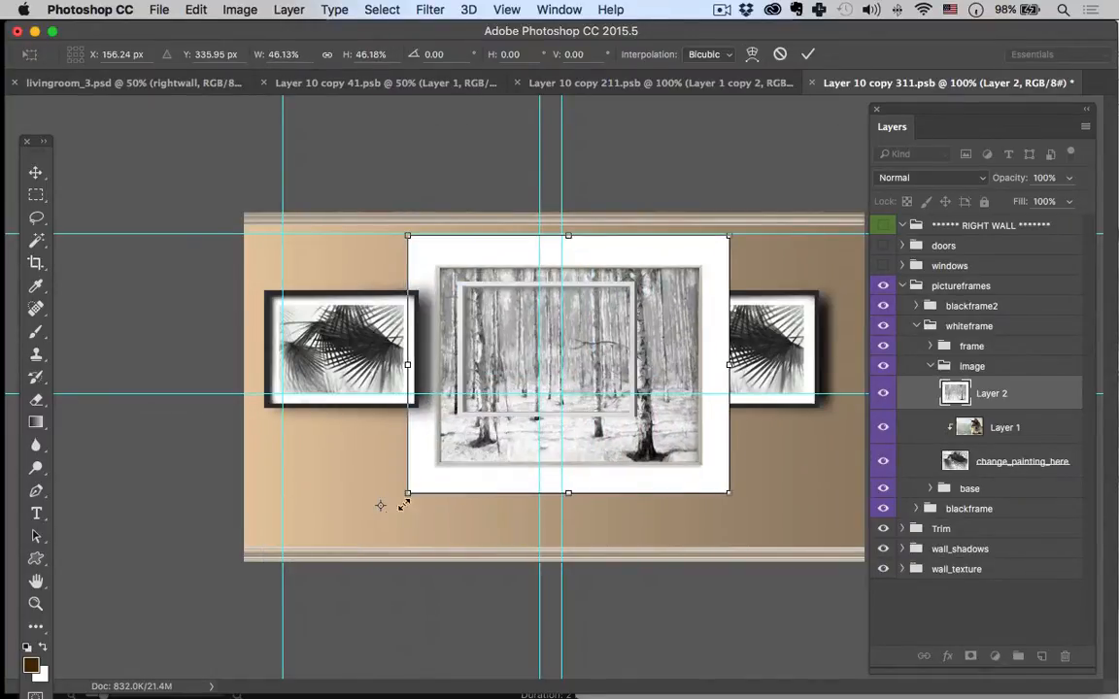
left_click(565, 362, "alt")
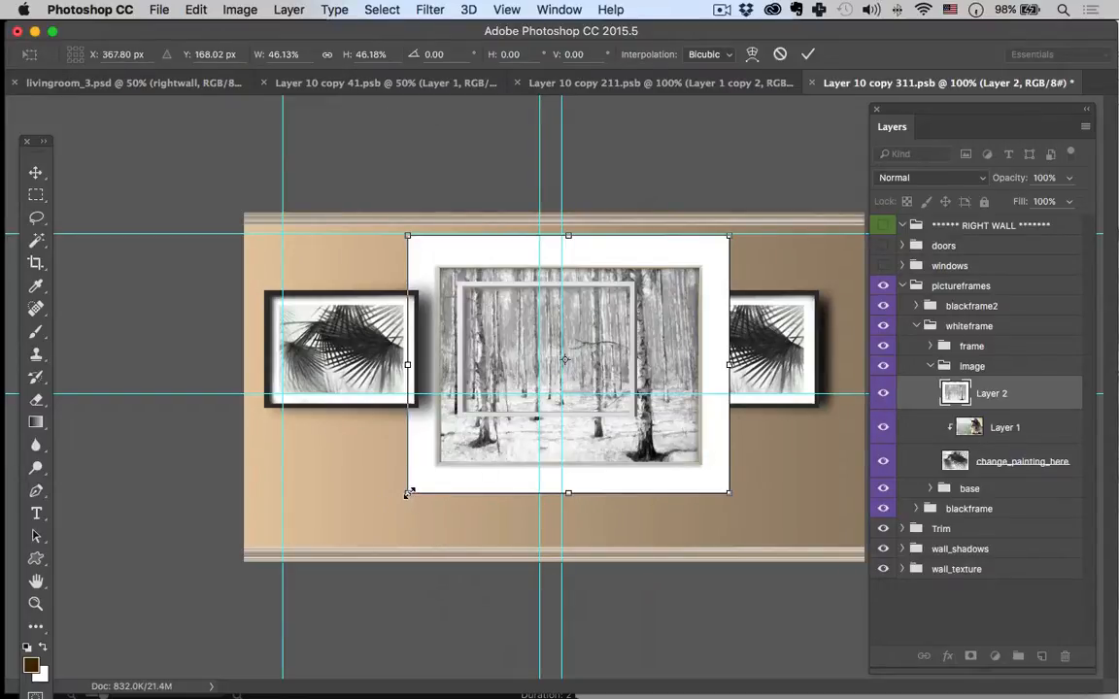
left_click_drag(409, 493, 483, 428)
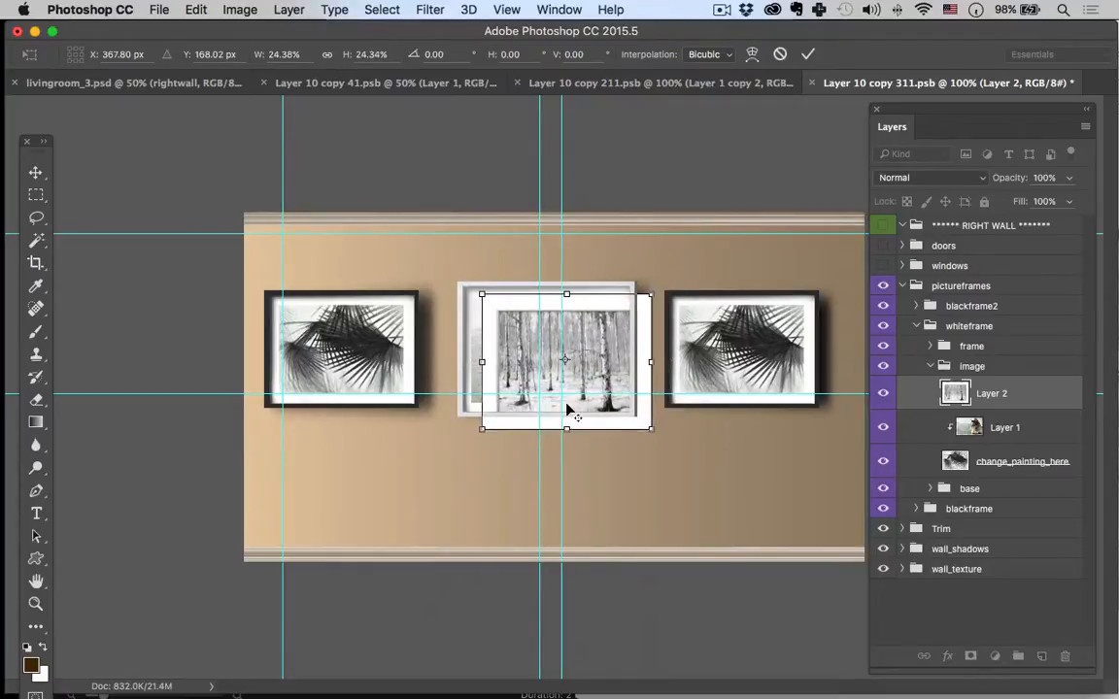
left_click_drag(596, 367, 587, 373)
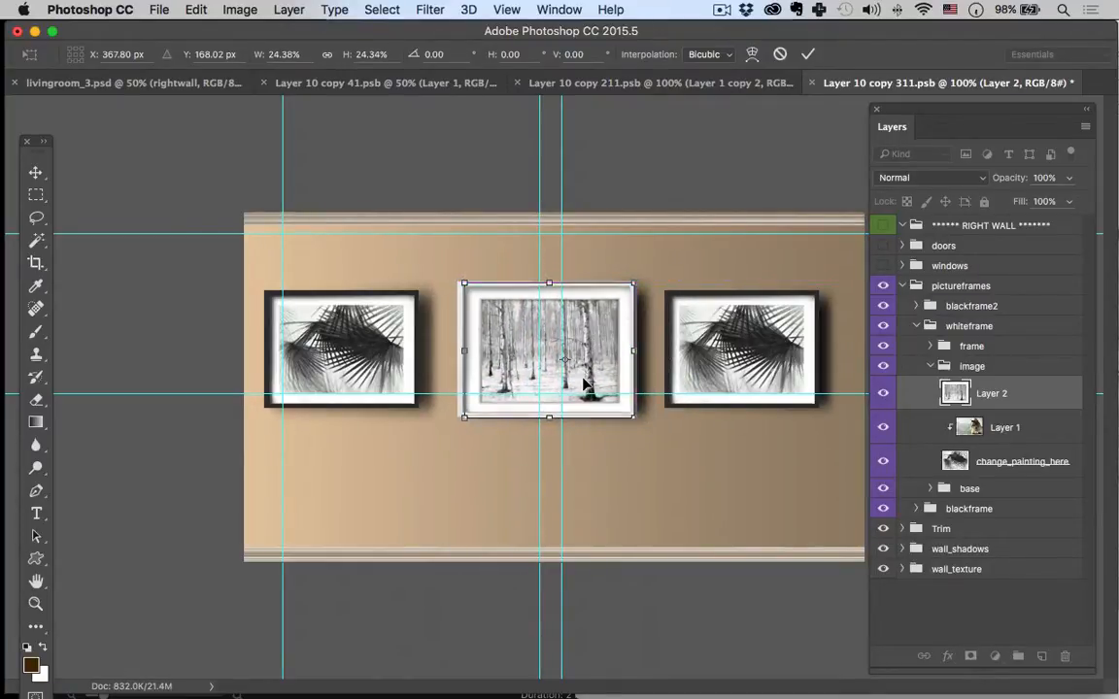
key("Return")
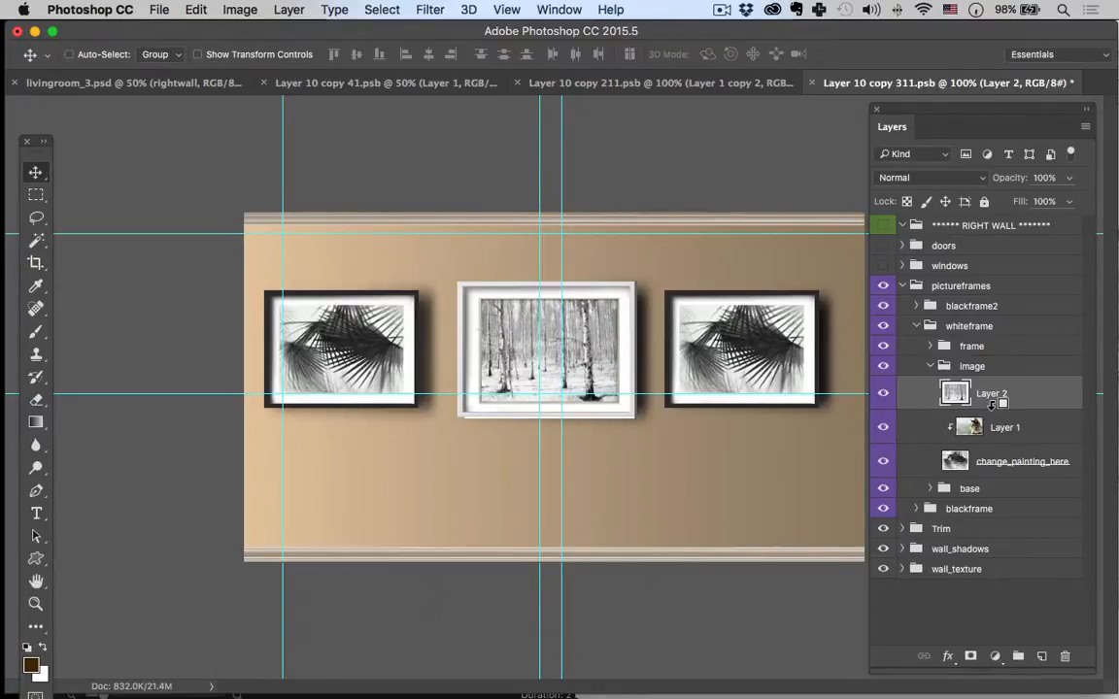
Step: Clip Layer 2 to the change_painting_here layer and delete Layer 1 with the cat picture
left_click(993, 404, "alt")
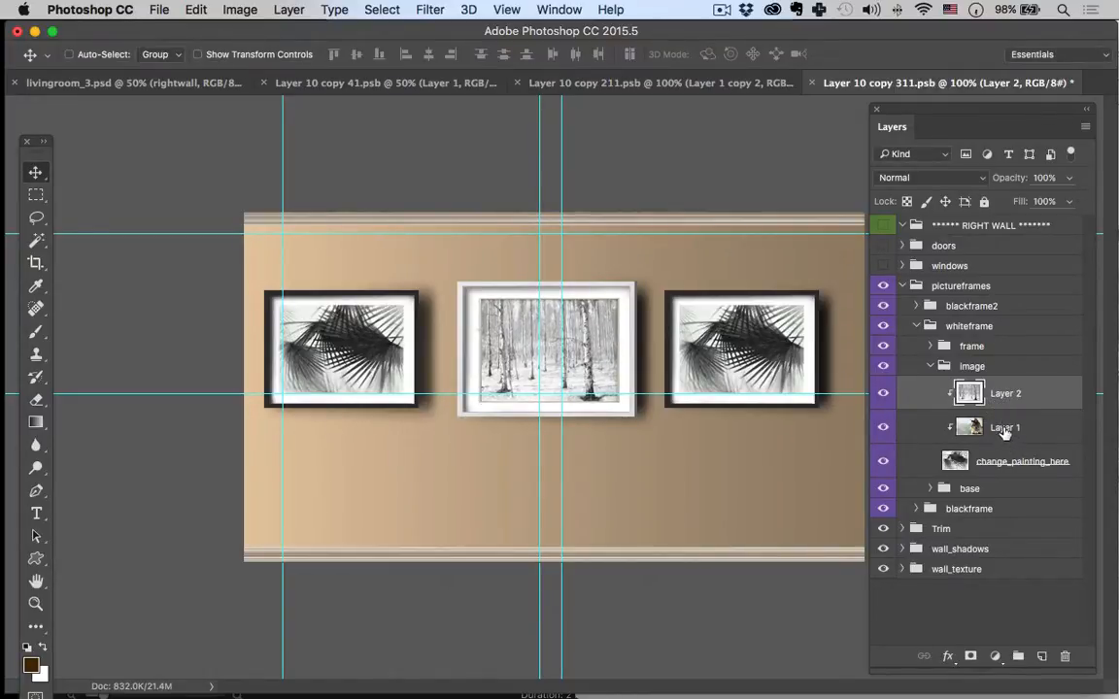
left_click_drag(1002, 430, 1066, 656)
left_click(969, 393)
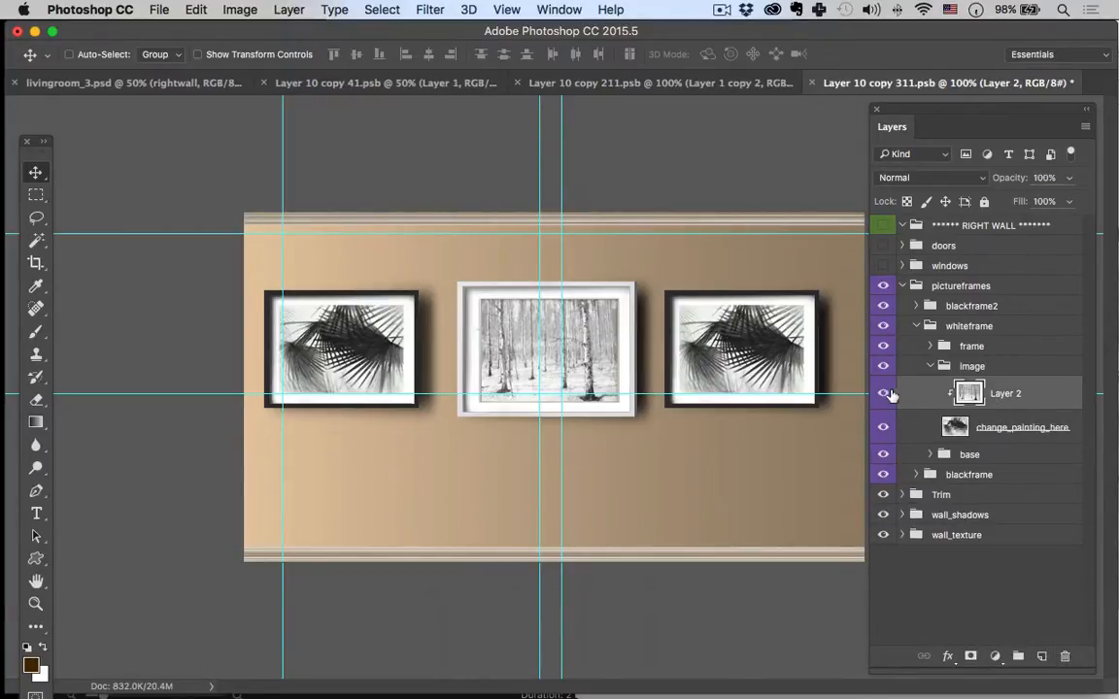
Step: Check the white frame with Layer 2 hidden and shown, and scale the print down to about 96% around its center
left_click(883, 394)
left_click(883, 393)
left_click(883, 393)
left_click(883, 394)
key("super+t")
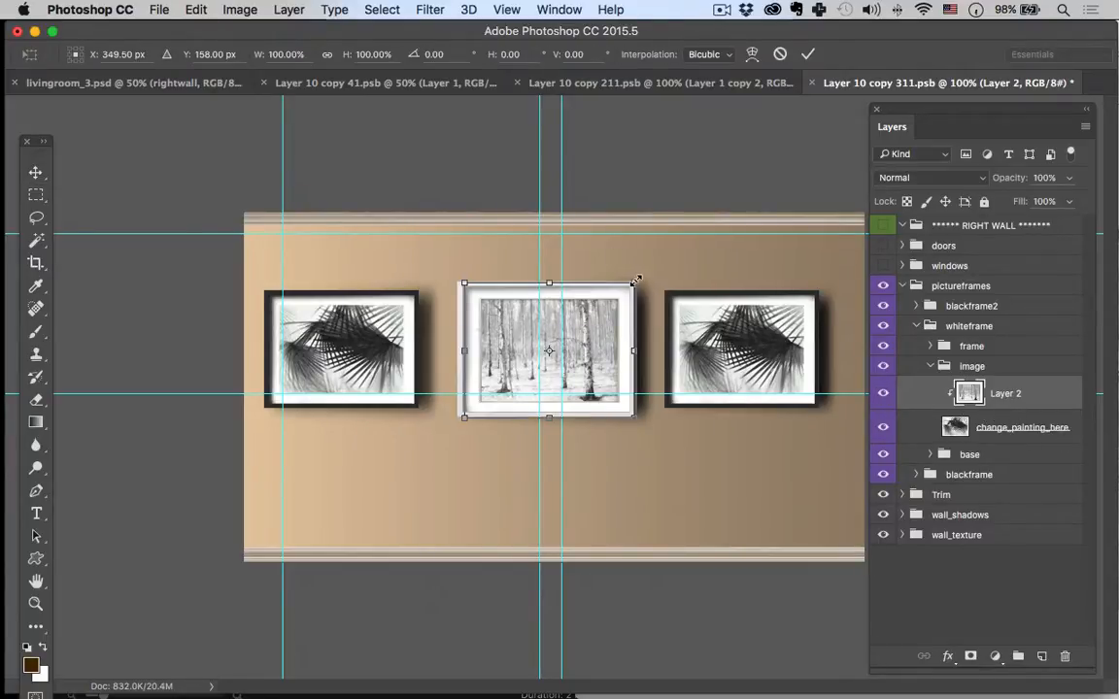
mouse_move(636, 279)
left_mouse_down()
mouse_move(645, 272)
mouse_move(632, 284)
left_mouse_up()
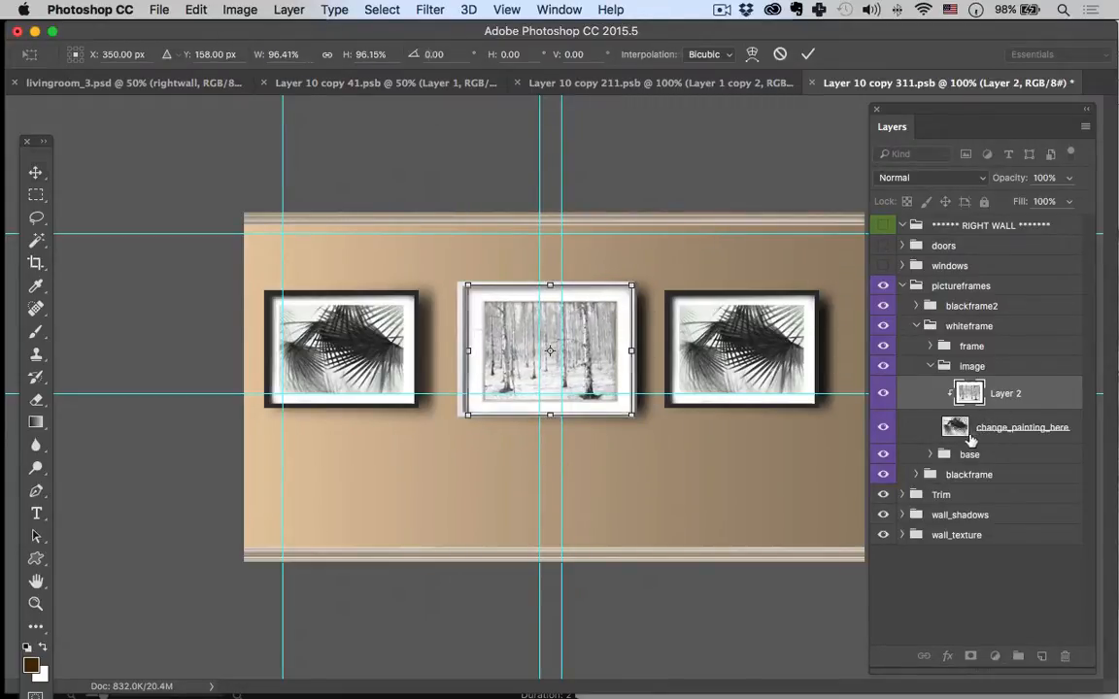
Step: With change_painting_here hidden and Layer 2 unclipped, enlarge the forest print to about 119% over the white frame
left_click(883, 428)
left_click(998, 408, "alt")
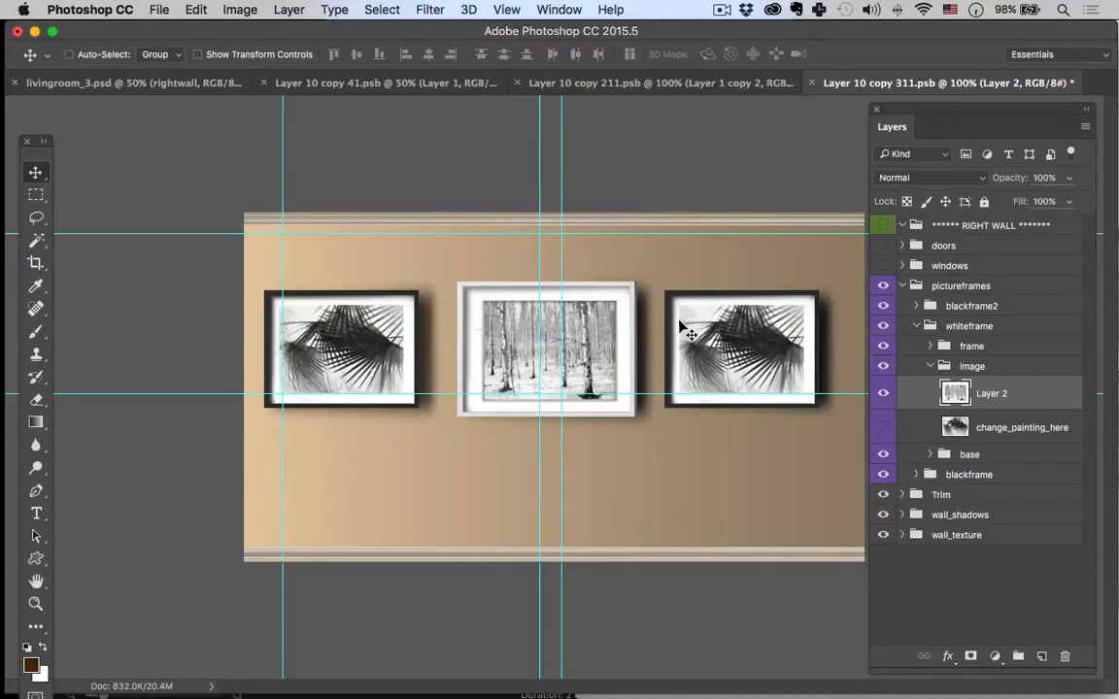
key("super+t")
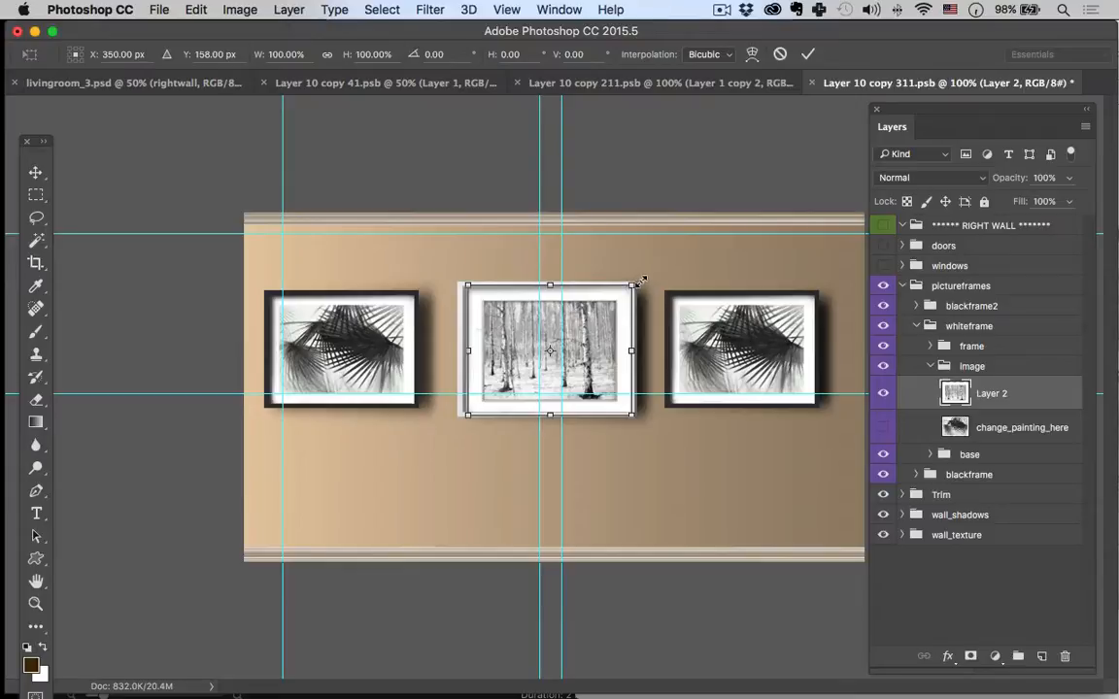
mouse_move(641, 281)
left_mouse_down()
mouse_move(665, 272)
mouse_move(649, 267)
left_mouse_up()
left_click_drag(616, 325, 622, 324)
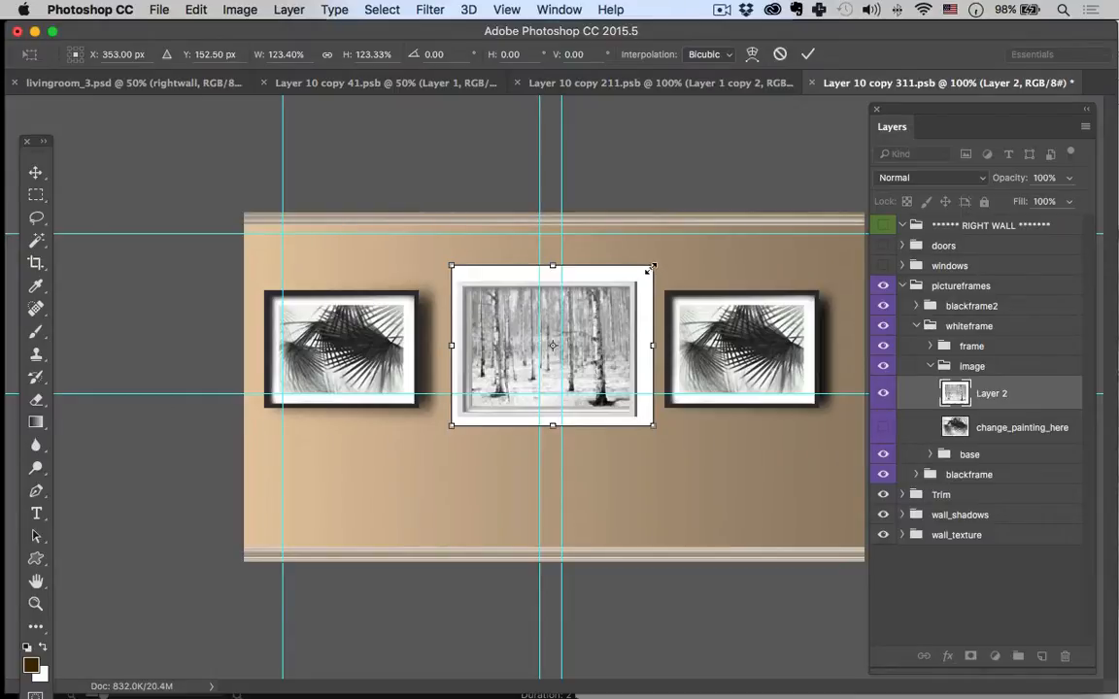
left_click_drag(652, 265, 651, 271)
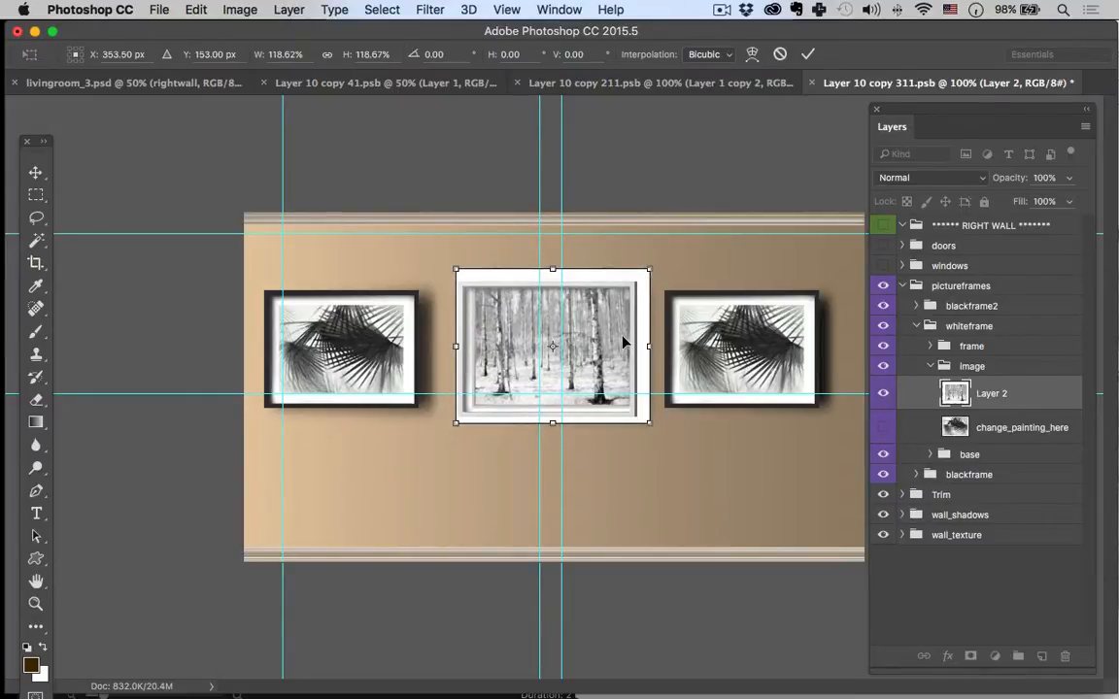
key("Return")
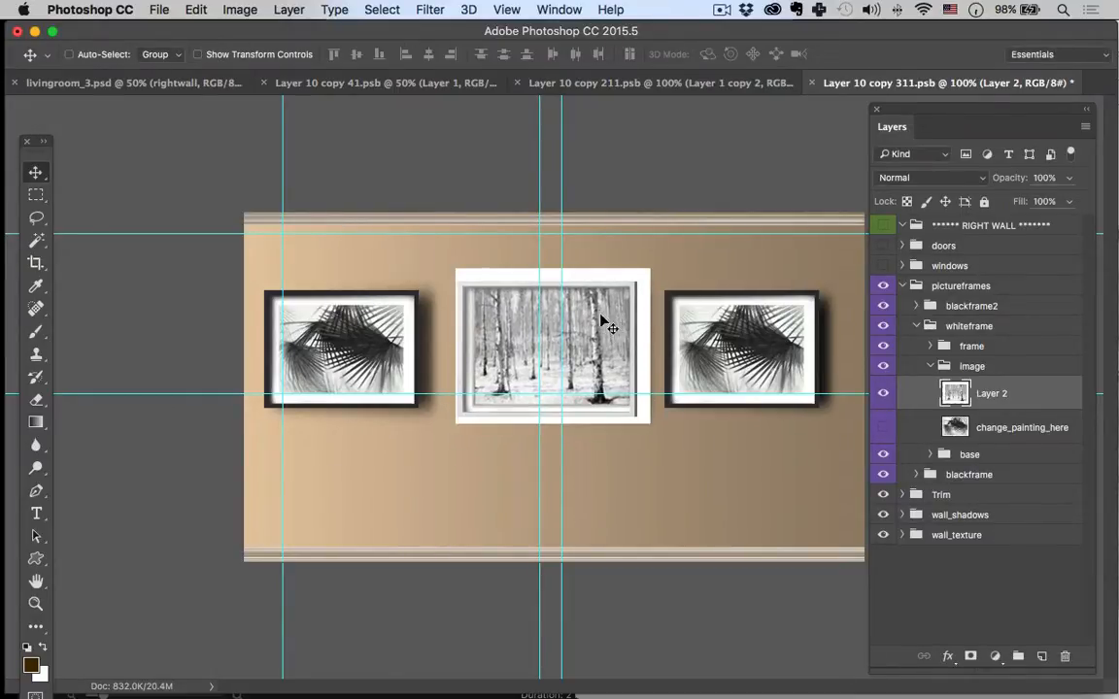
Step: Delete the white border surrounding the forest print on Layer 2 using rectangular selections along its edges, and clear the selection
key("m")
left_click_drag(431, 252, 464, 451)
key("Delete")
key("Delete")
key("Delete")
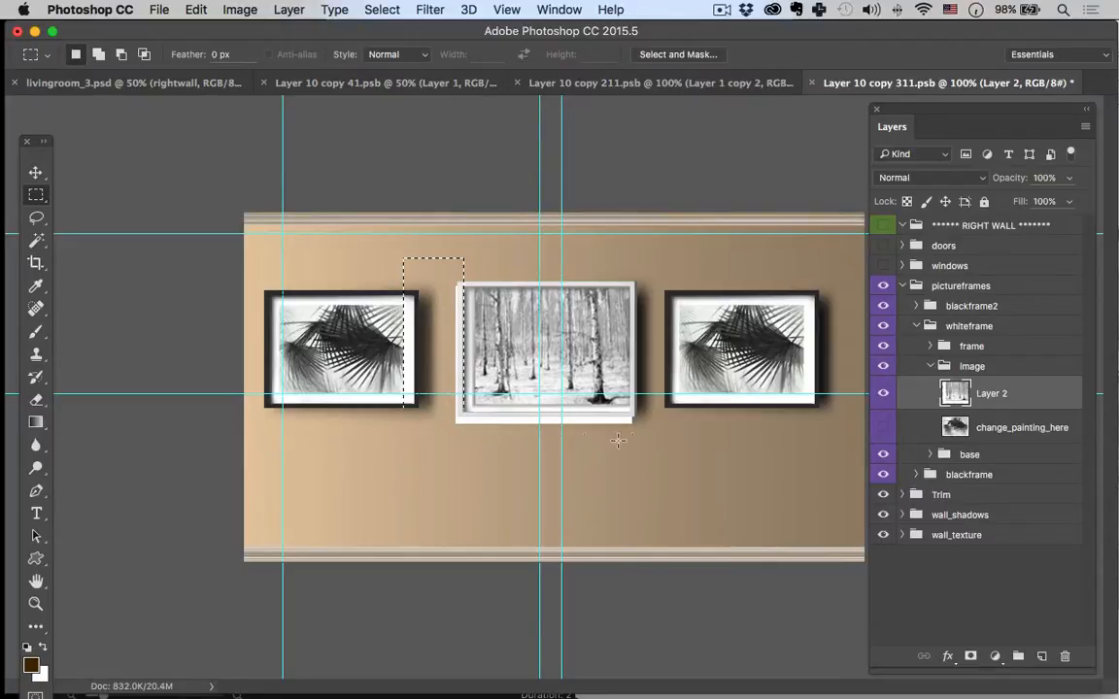
left_click_drag(646, 451, 445, 415)
key("Delete")
left_click_drag(421, 264, 473, 453)
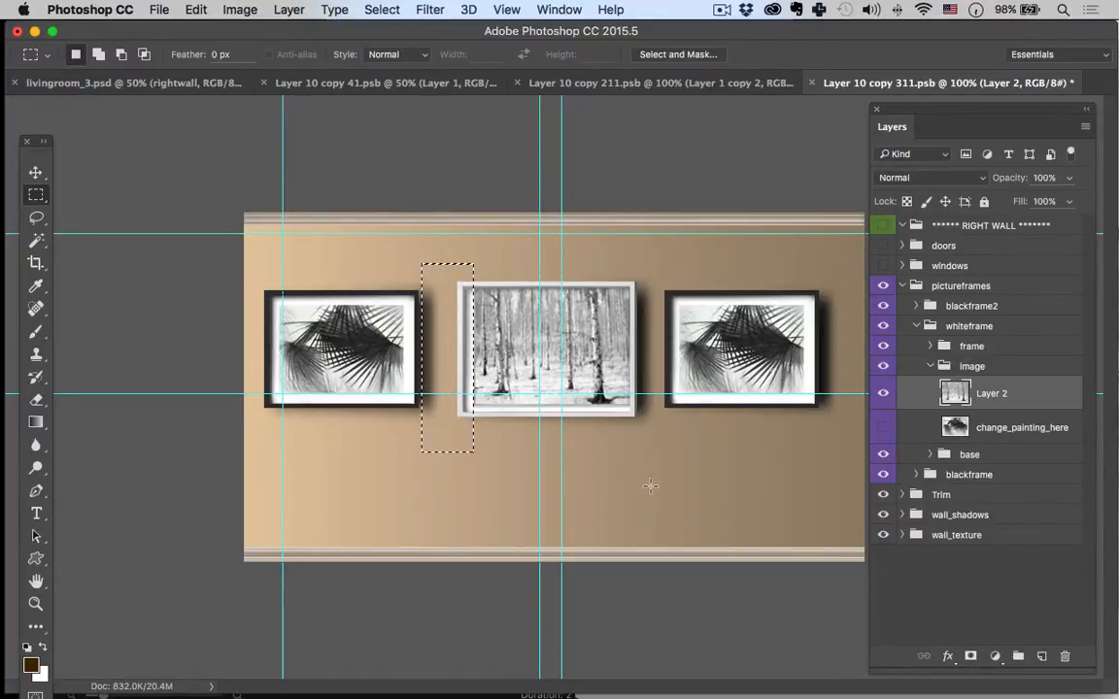
left_click_drag(651, 485, 416, 400)
left_click_drag(416, 408, 416, 408)
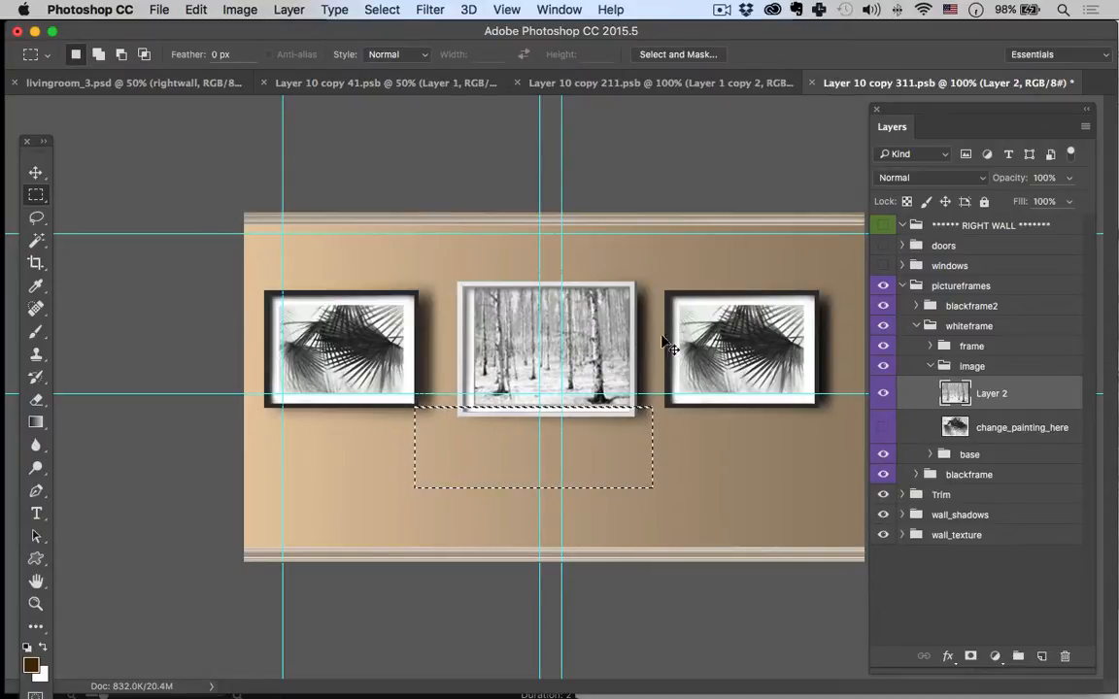
key("super+d")
Step: Enlarge the trimmed forest print to about 106% and center it so it fills the white frame
key("super+t")
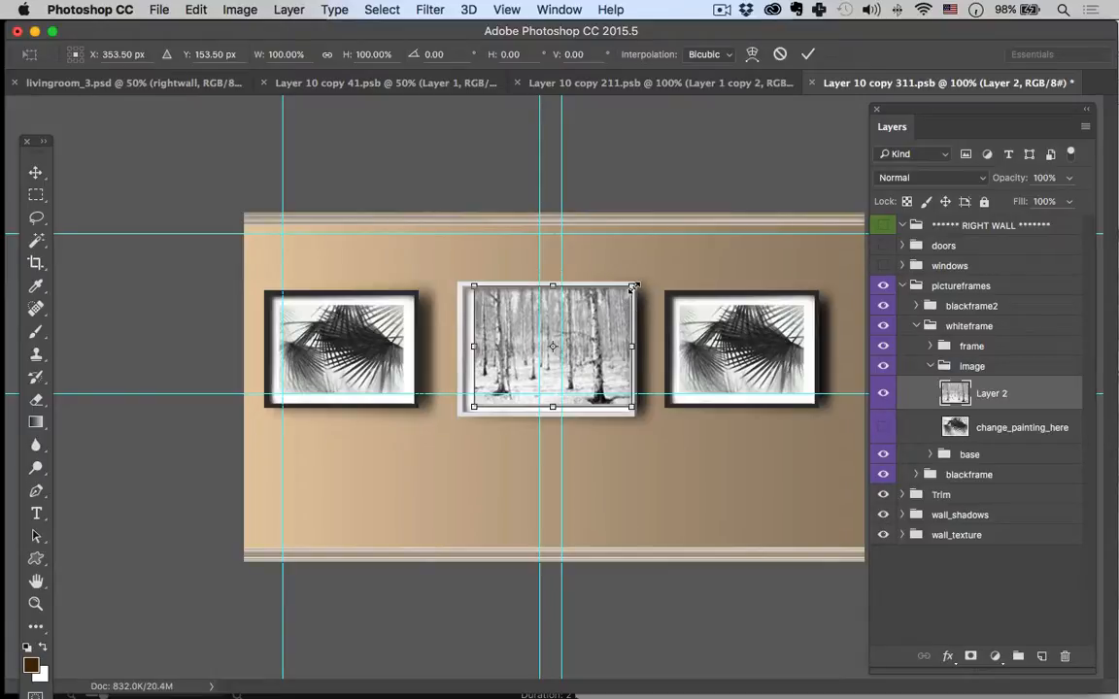
left_click_drag(639, 282, 642, 278)
left_click_drag(625, 320, 614, 327)
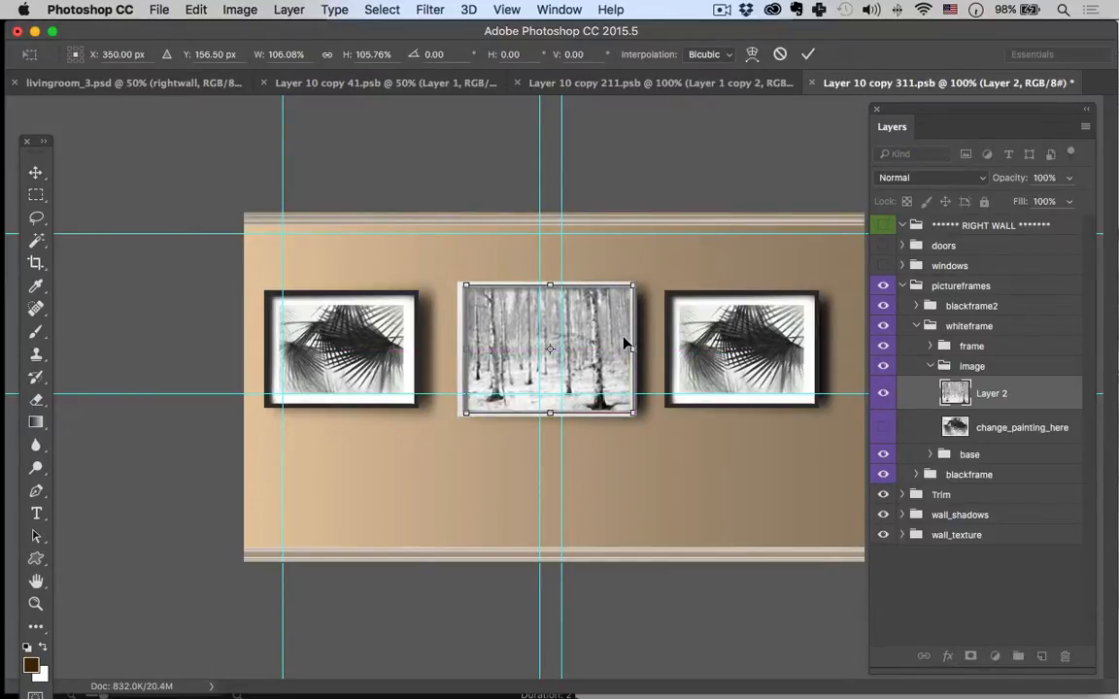
key("Return")
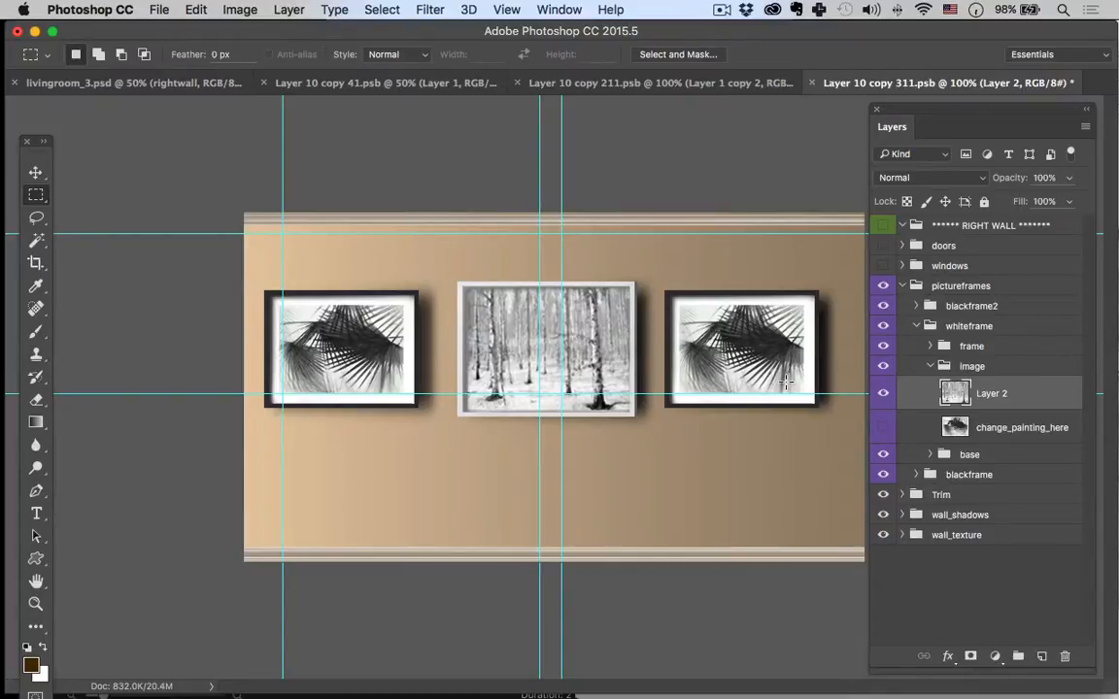
Step: Collapse the image group, save the right wall smart object, and return to livingroom_3.psd
left_click(931, 366)
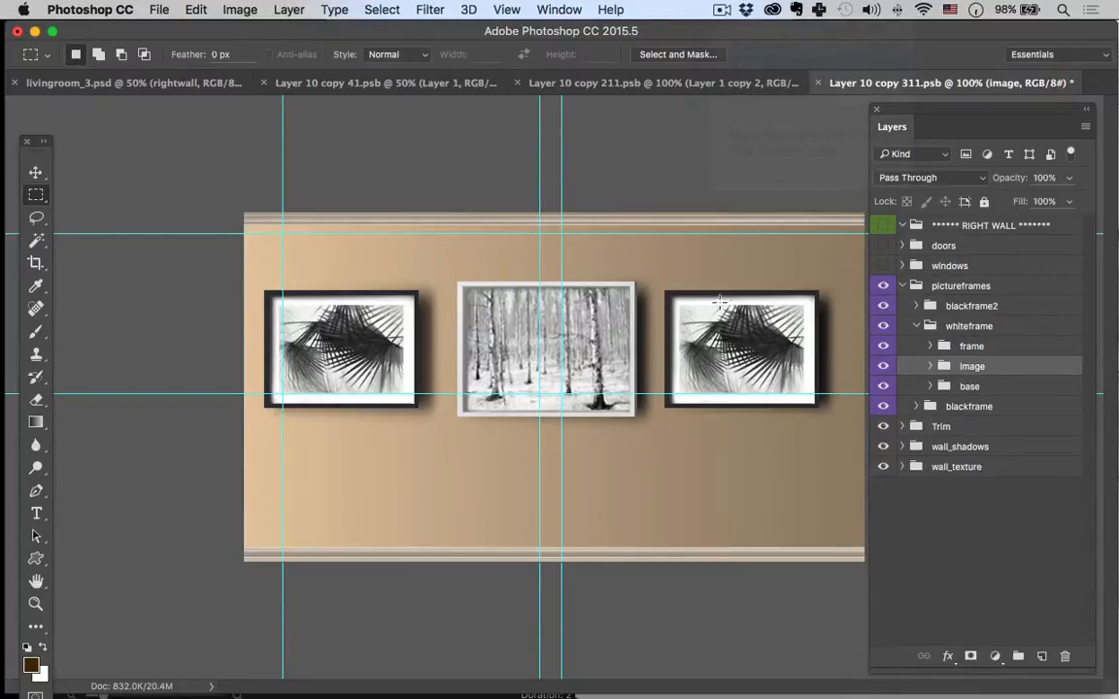
key("ctrl+s")
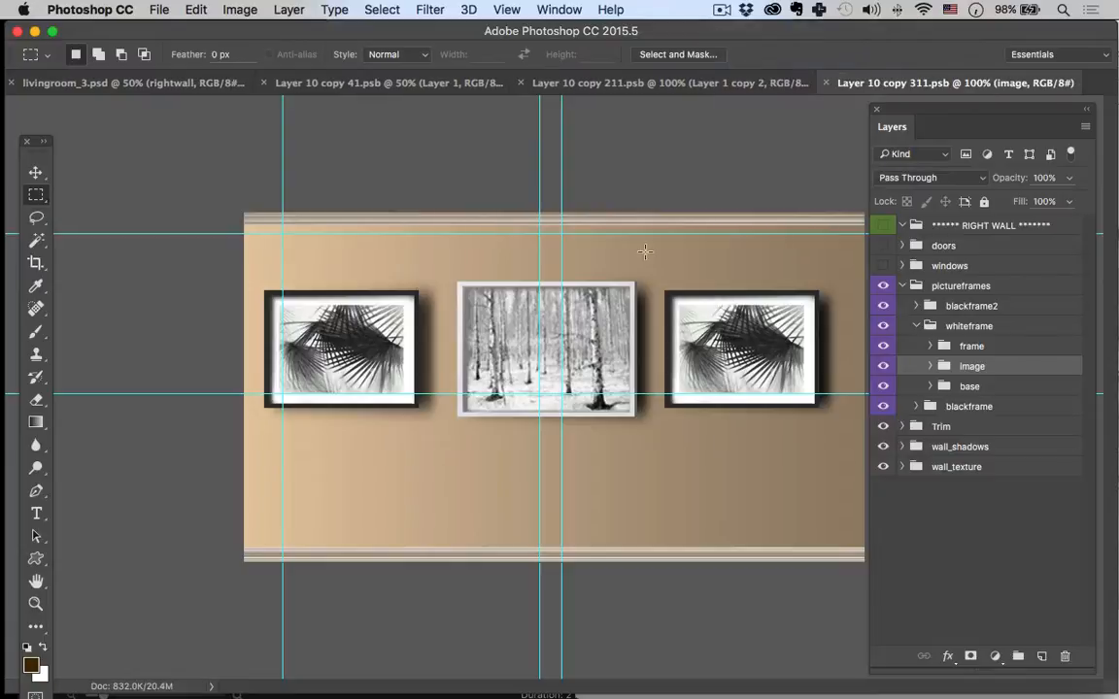
left_click(150, 78)
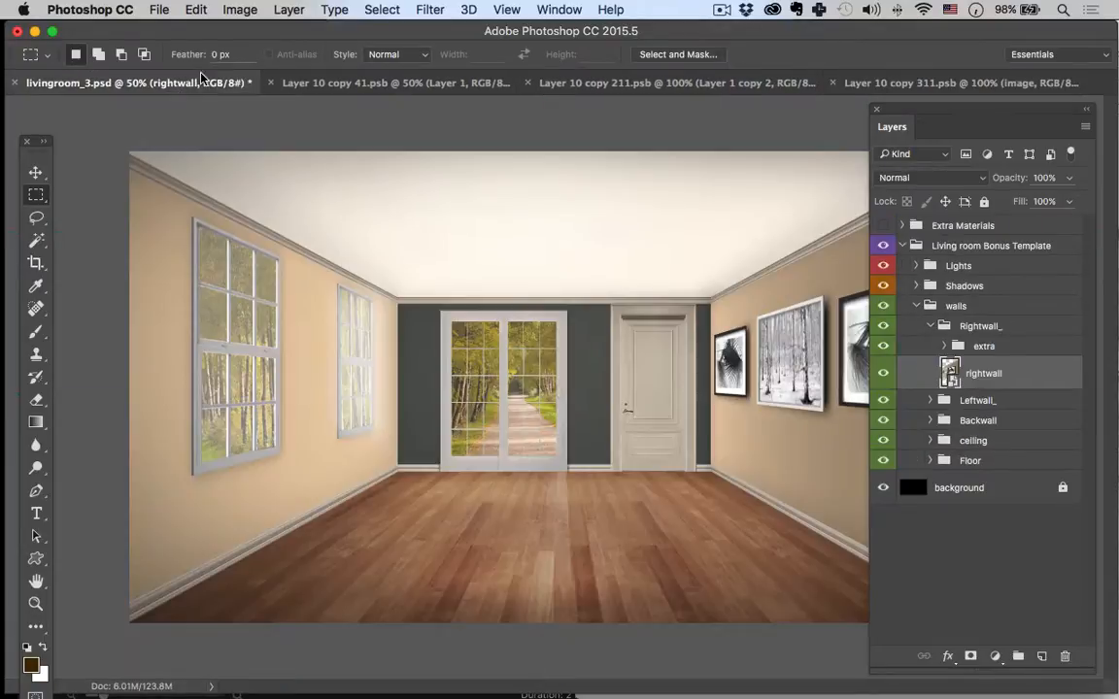